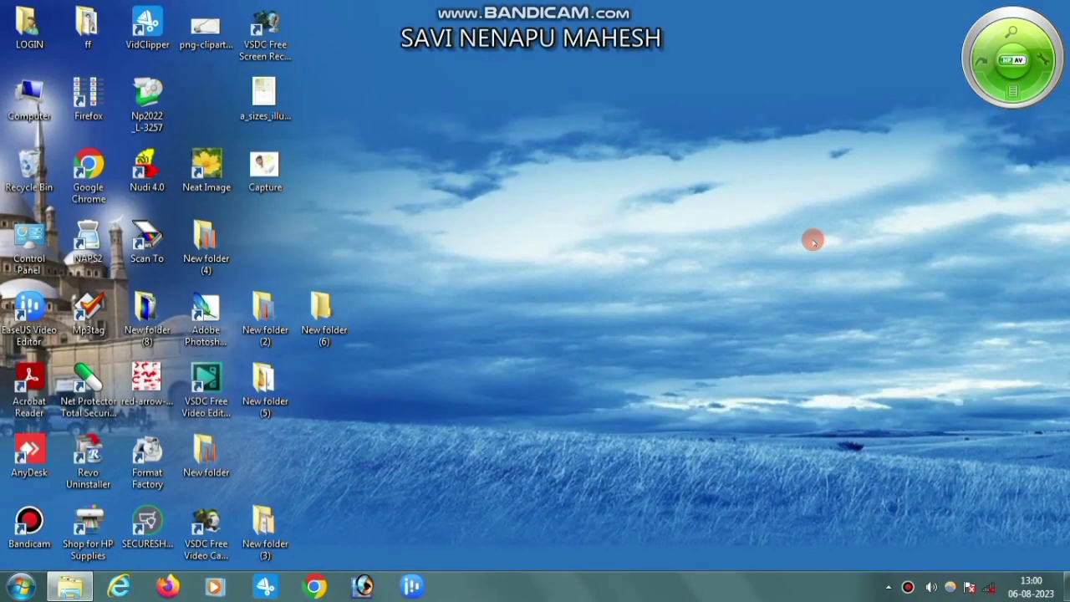
Browse into New folder (5) on the desktop and preview the finished Untitled-1.psd in Pictus
right_click(547, 161)
click(597, 211)
double_click(262, 381)
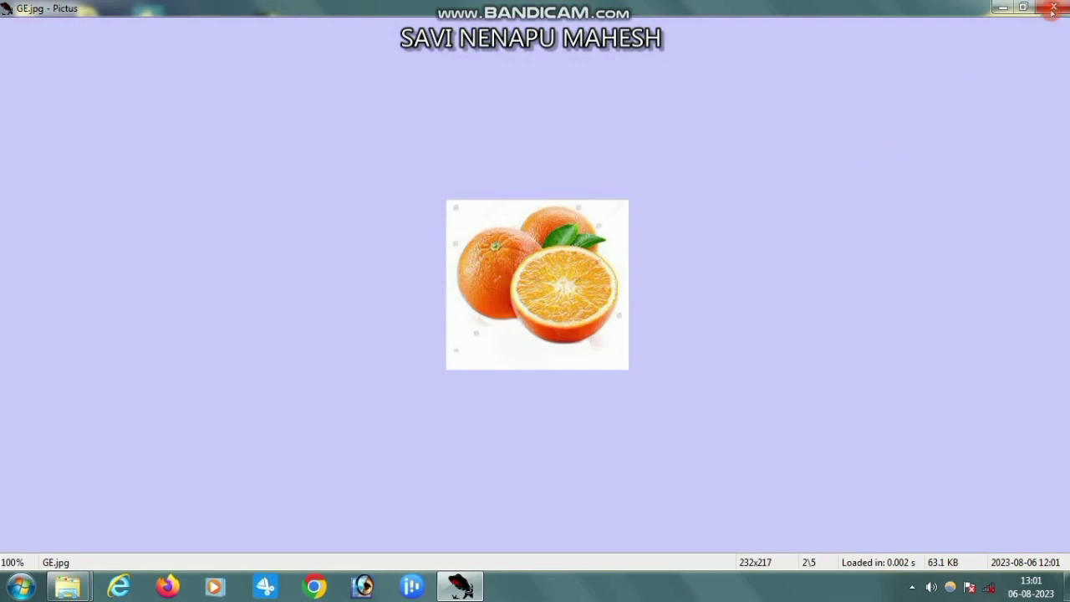
click(1053, 7)
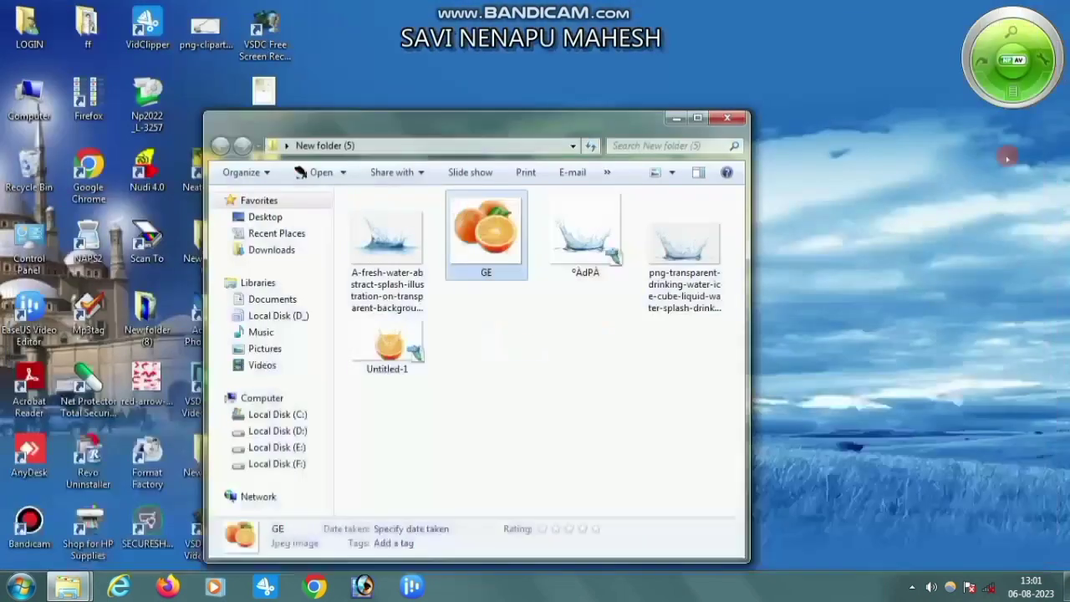
double_click(412, 368)
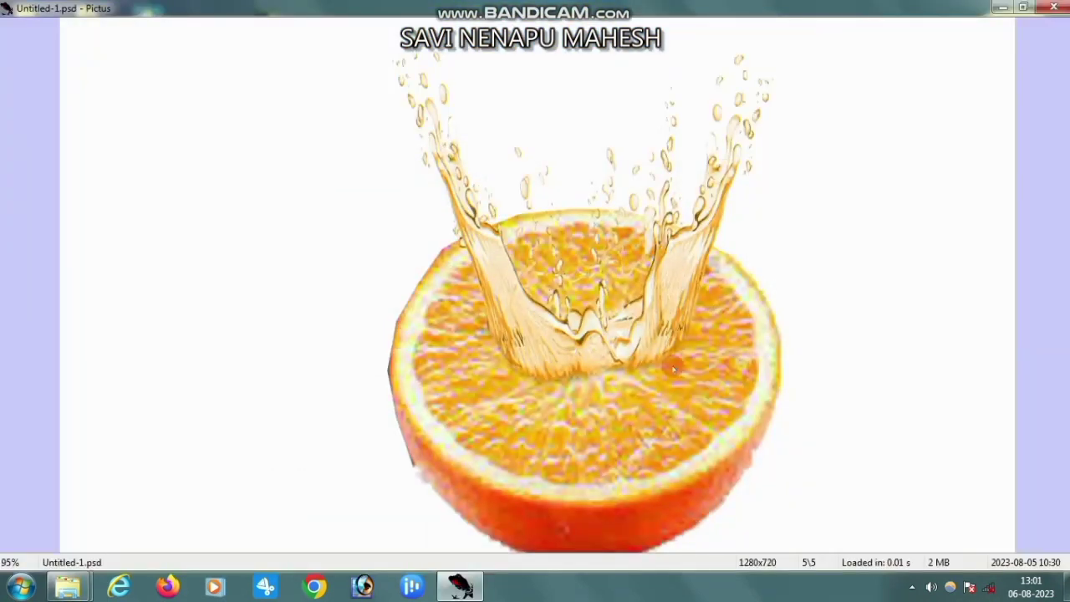
Close the Pictus preview of Untitled-1.psd
click(1054, 7)
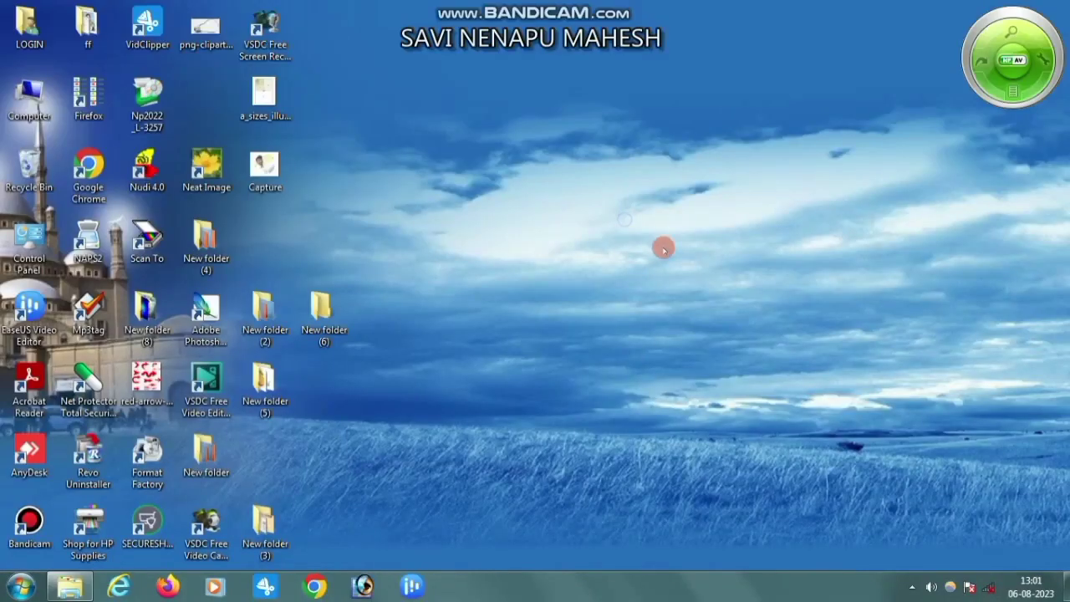
Refresh the desktop, launch Photoshop, and open New folder (5)
right_click(625, 214)
click(710, 262)
click(374, 591)
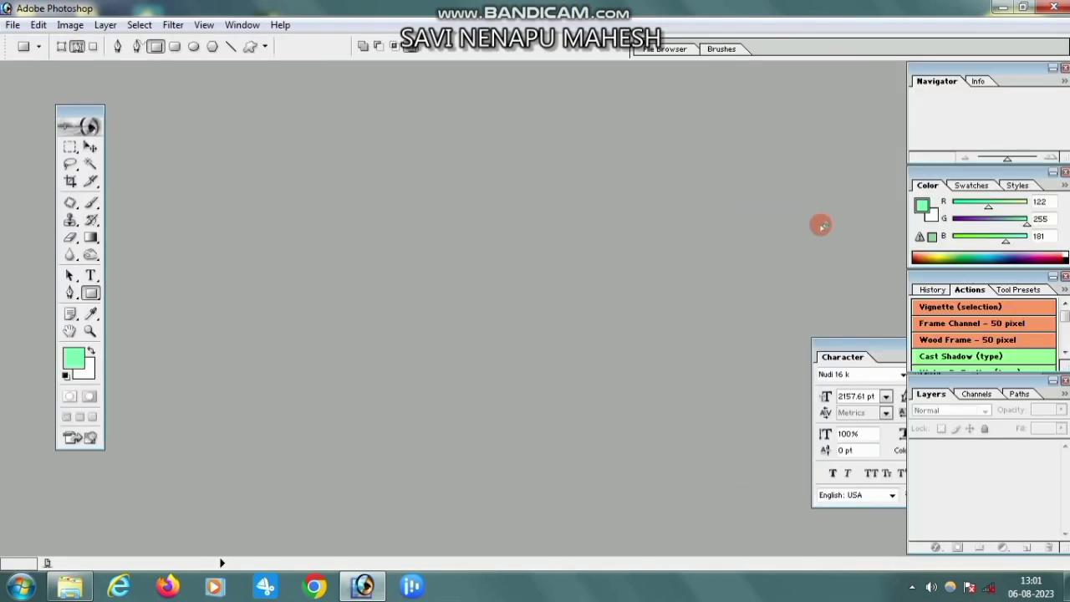
click(1011, 9)
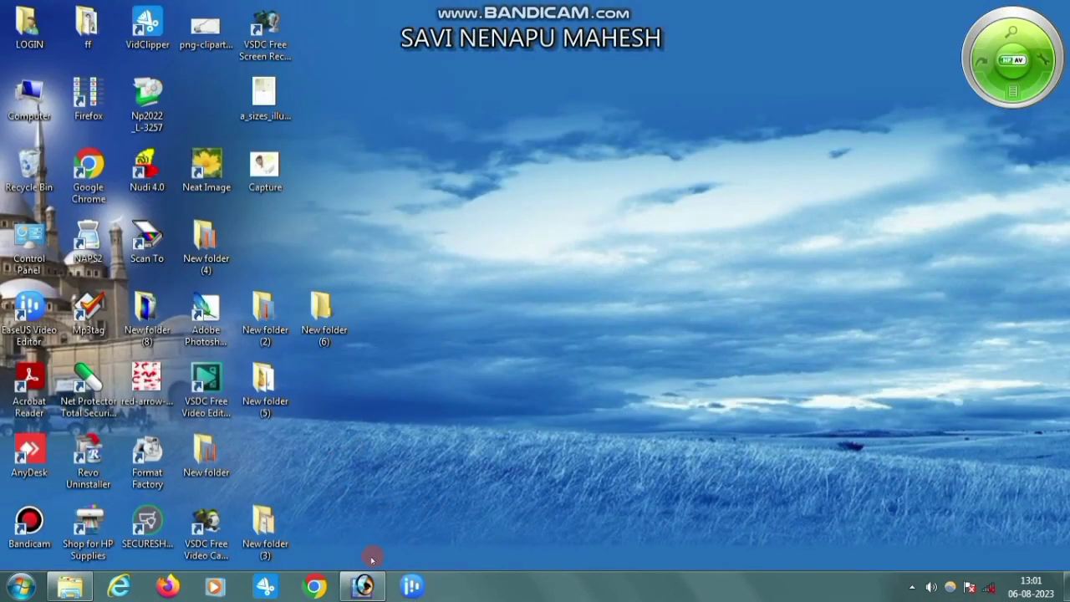
click(363, 586)
click(1010, 8)
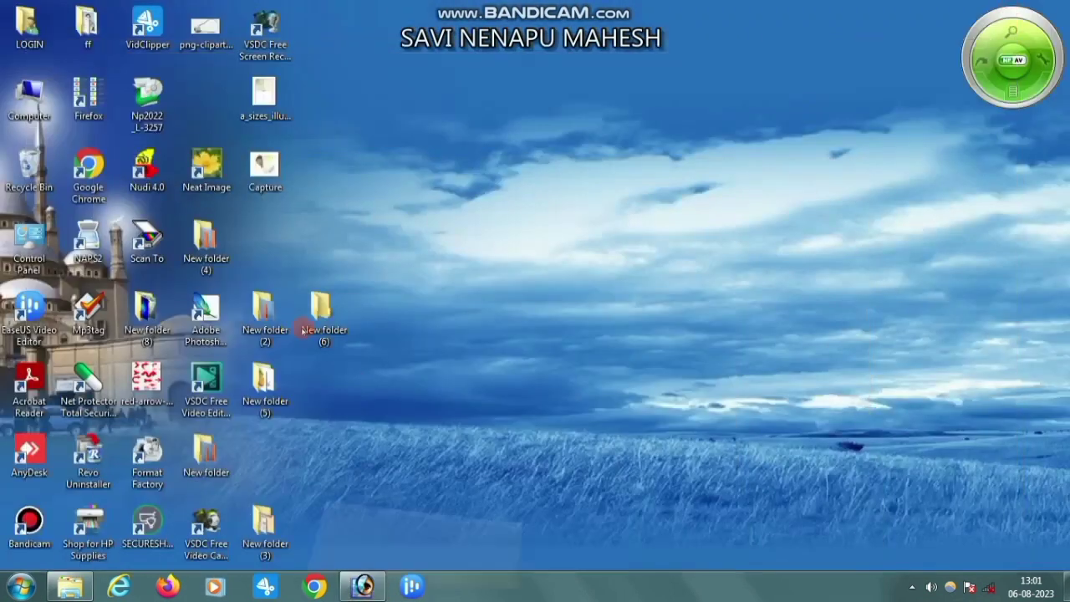
double_click(317, 347)
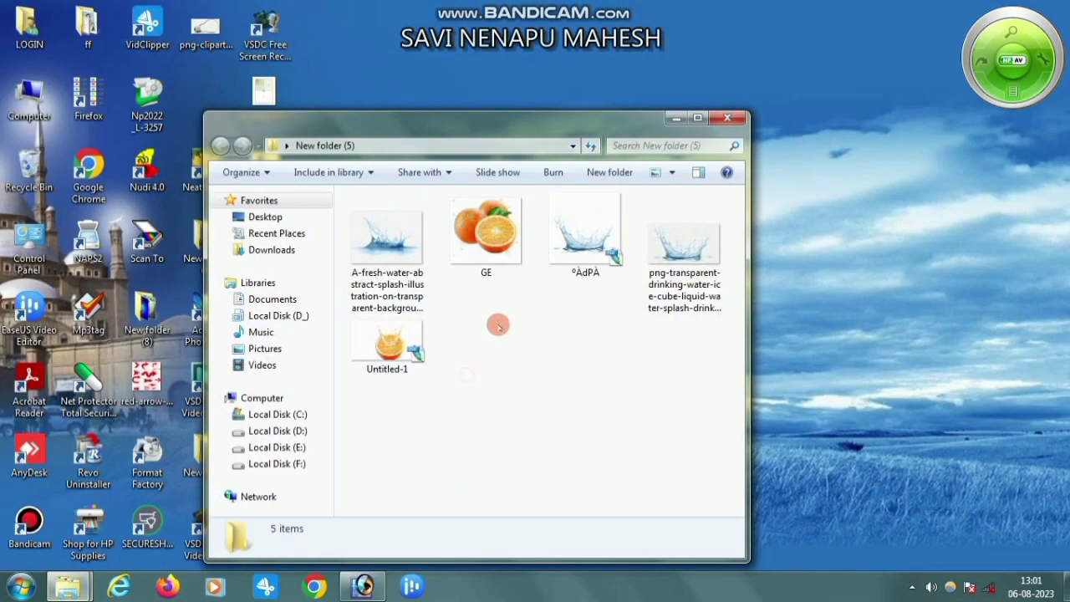
Open the GE orange photo in Photoshop and move its window to the right
mouse_move(488, 242)
mouse_down()
mouse_move(389, 595)
mouse_move(496, 266)
mouse_up()
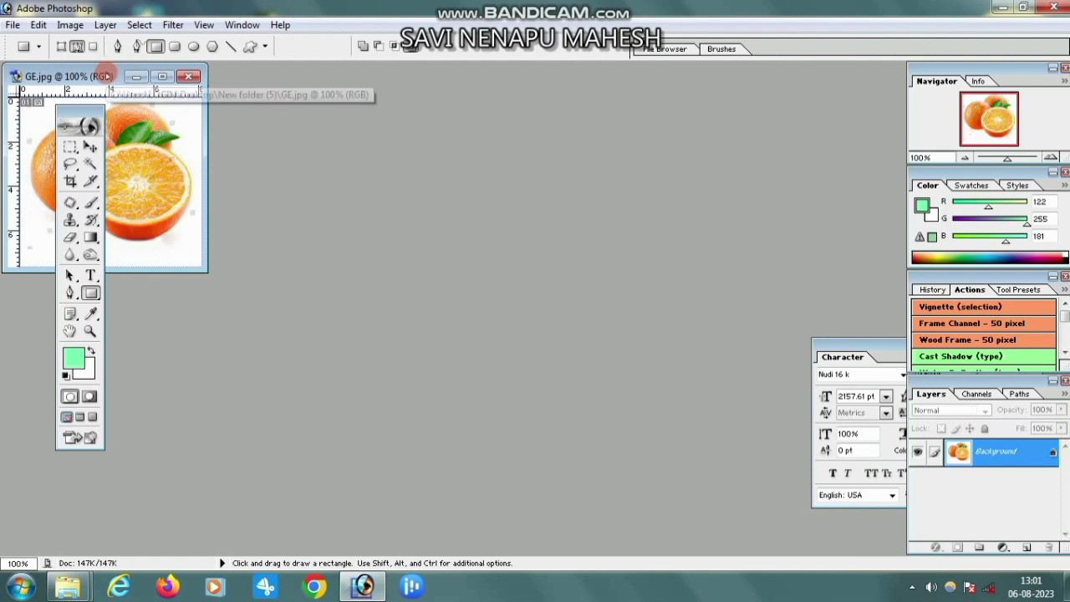
mouse_move(124, 73)
mouse_down()
mouse_move(179, 87)
mouse_move(725, 108)
mouse_up()
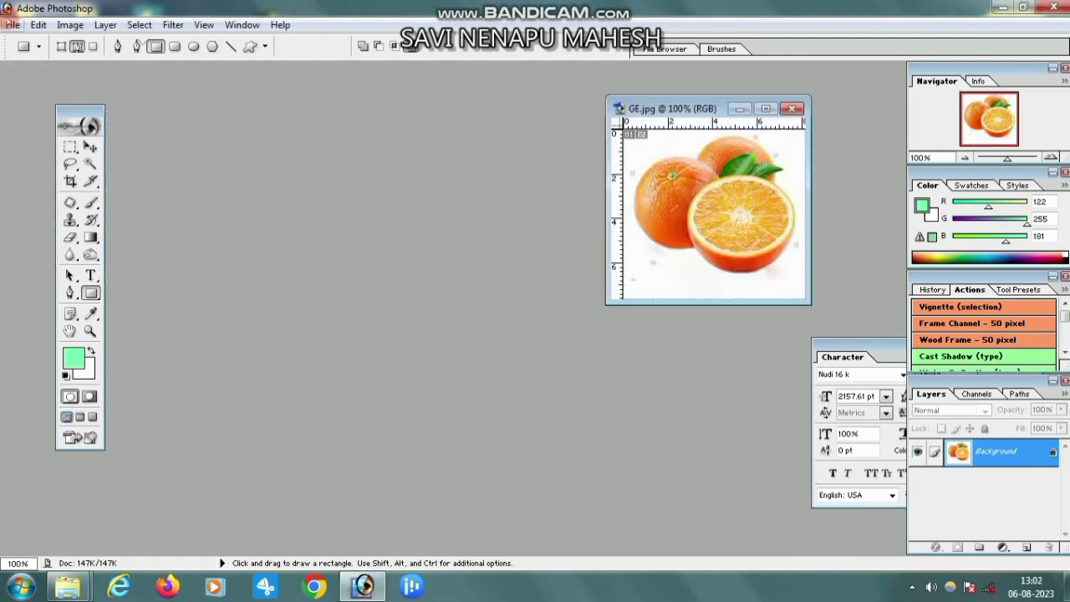
click(13, 24)
Create a new 1280 x 720 HDTV 720P document
click(25, 39)
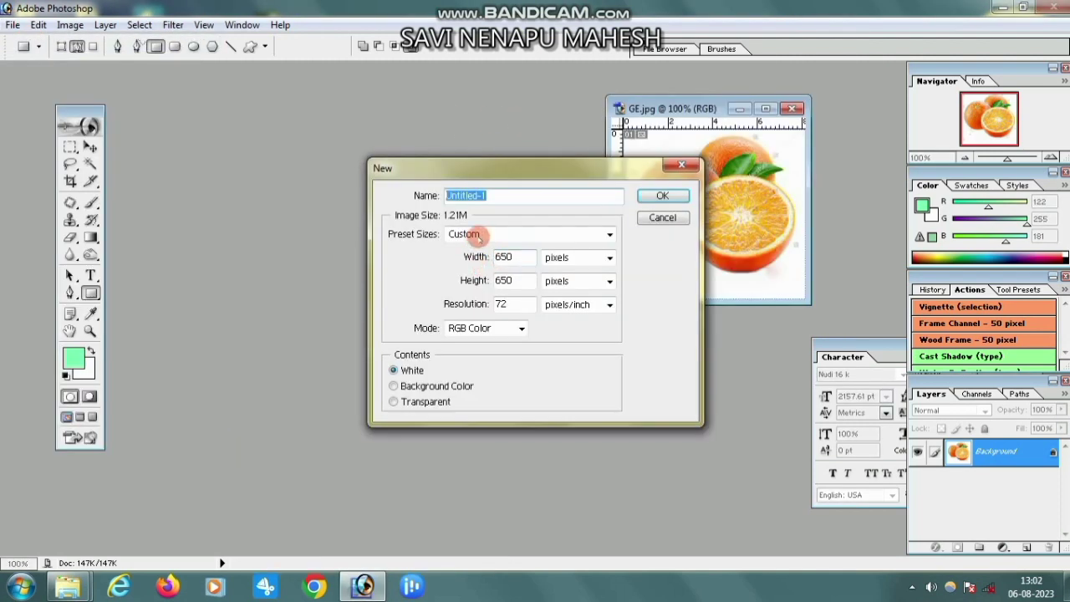
click(477, 236)
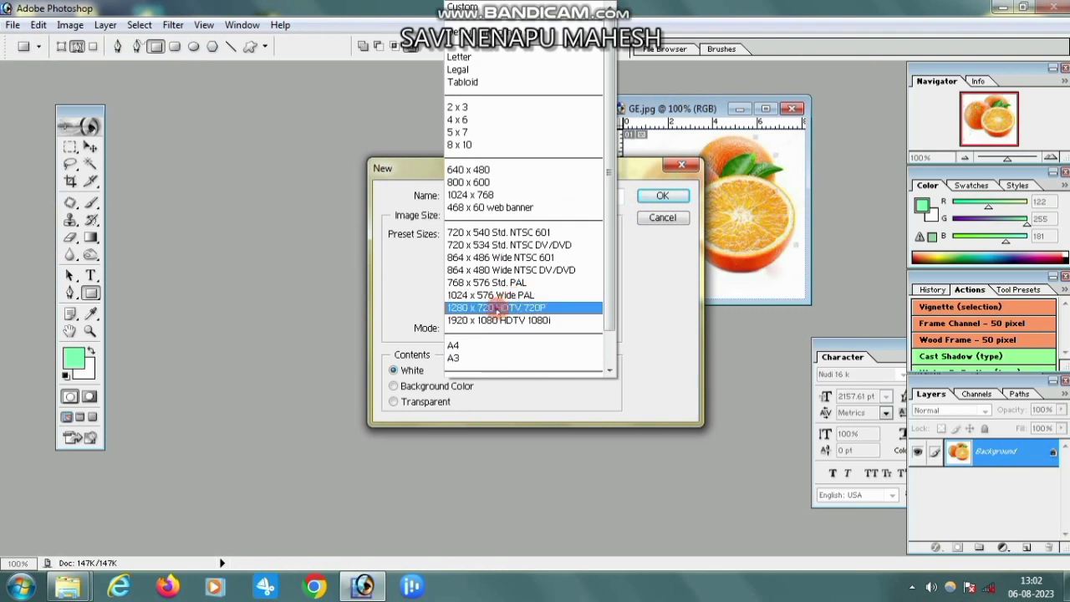
click(497, 309)
click(656, 199)
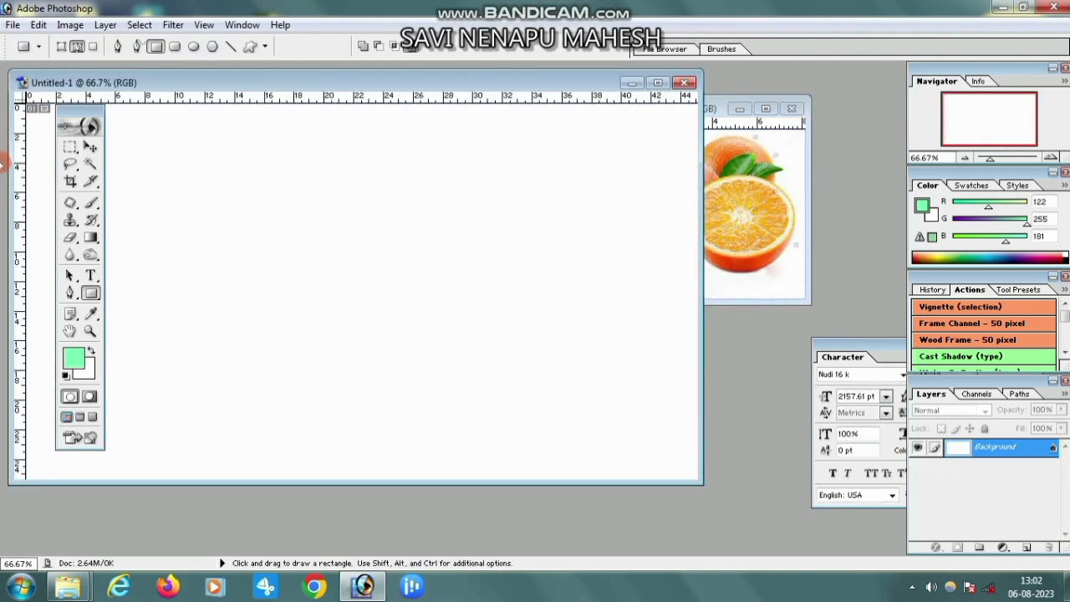
Try dragging the GE.jpg oranges onto the new canvas, undo it, and maximize GE.jpg
click(88, 147)
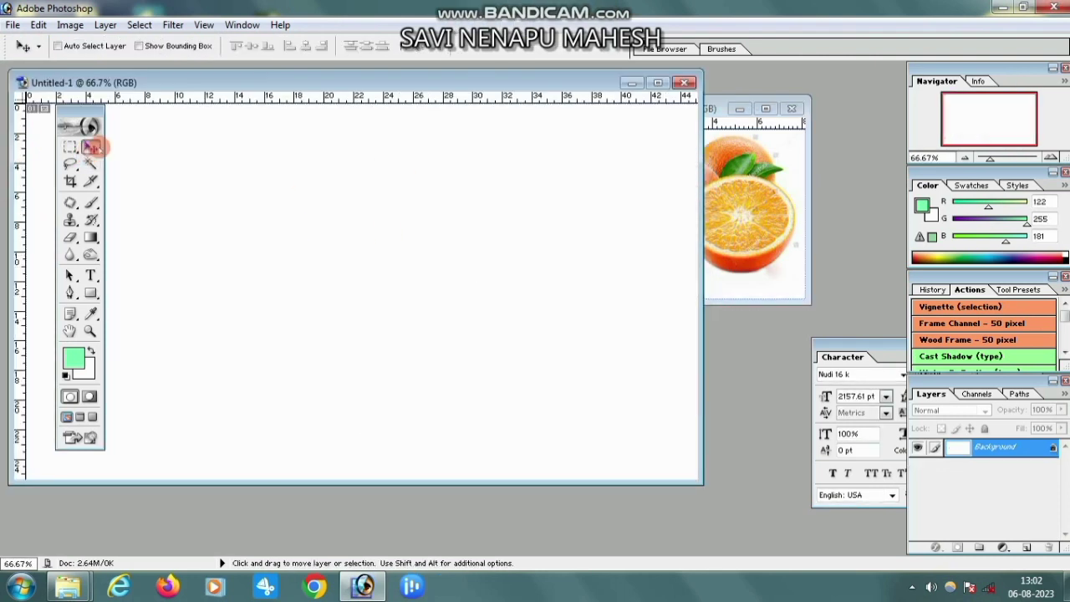
click(736, 214)
drag(669, 254, 415, 313)
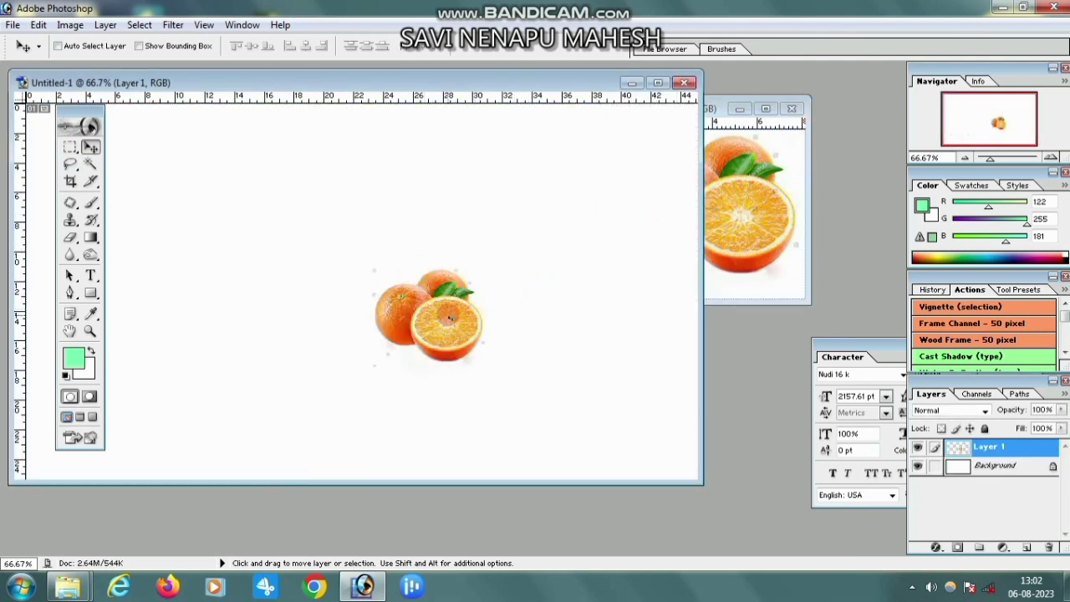
key(ctrl+z)
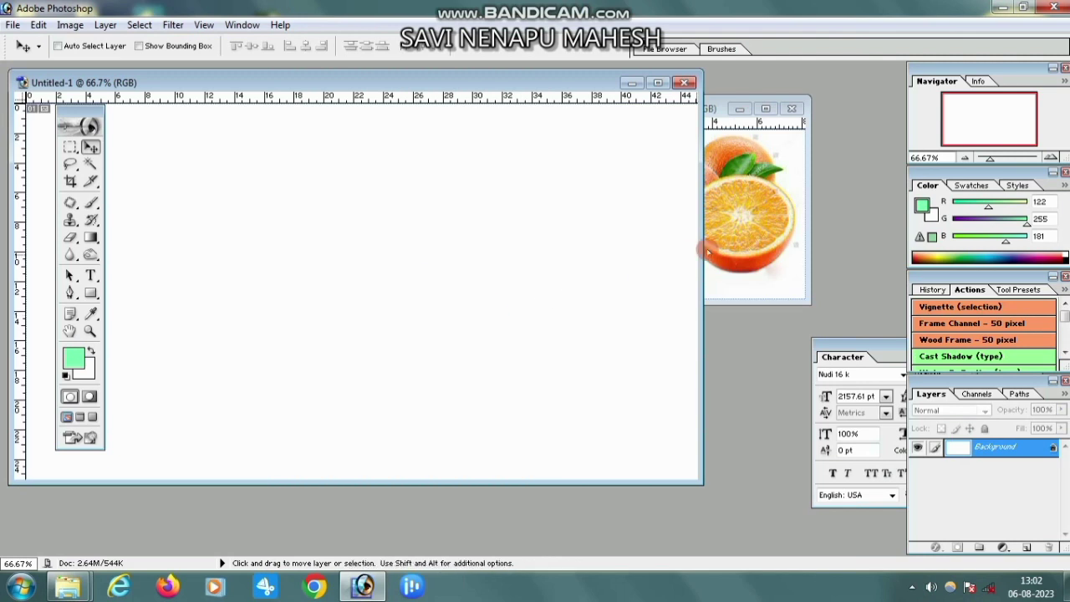
click(746, 217)
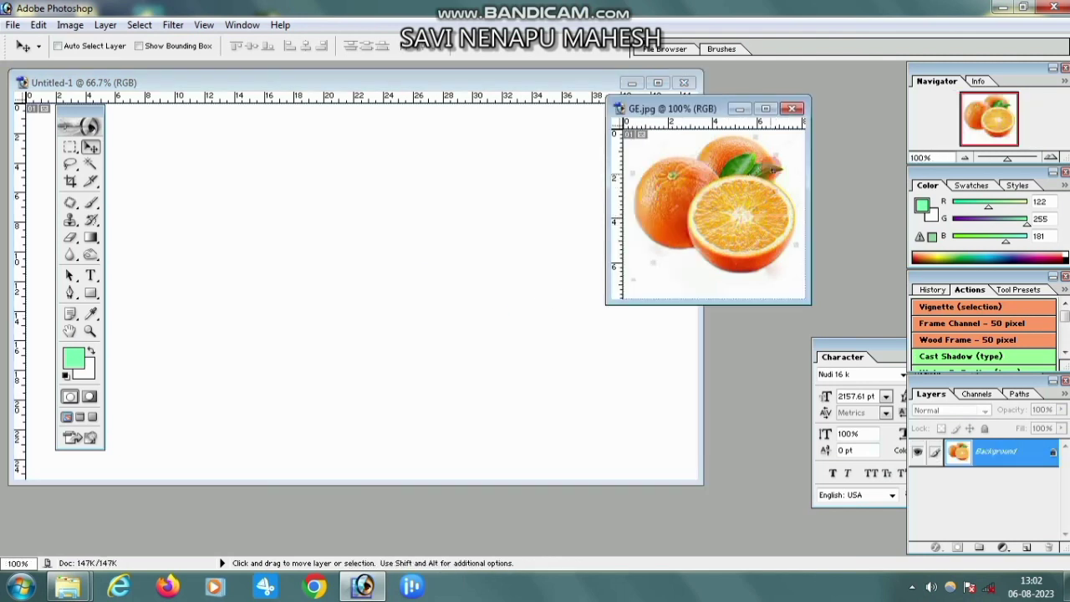
click(766, 109)
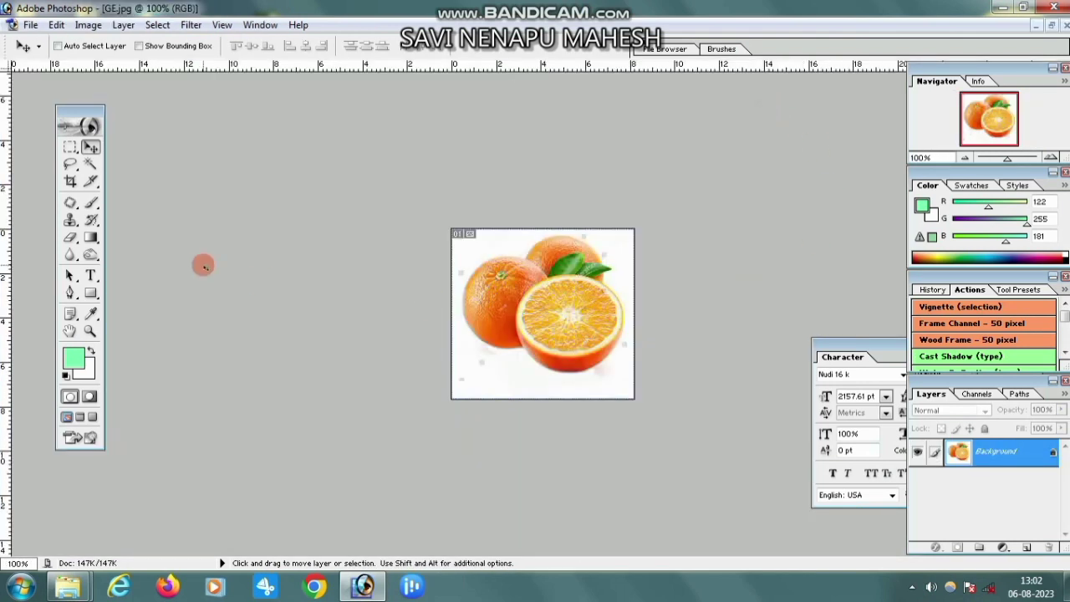
Select the oranges in GE.jpg by magic-wanding the white background and inverting the selection
key(z)
click(203, 263)
click(90, 163)
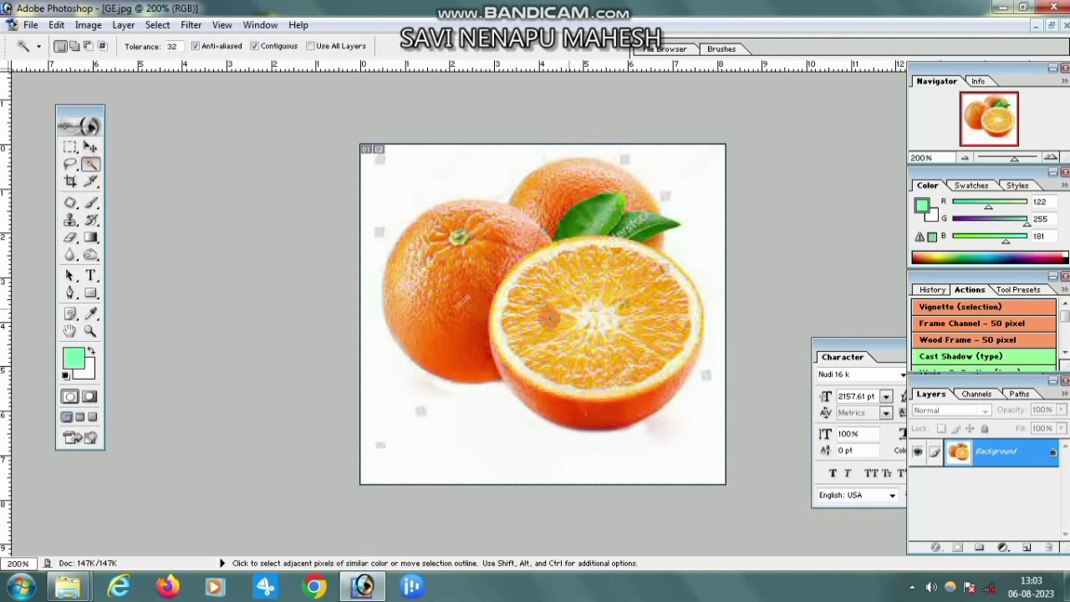
click(411, 192)
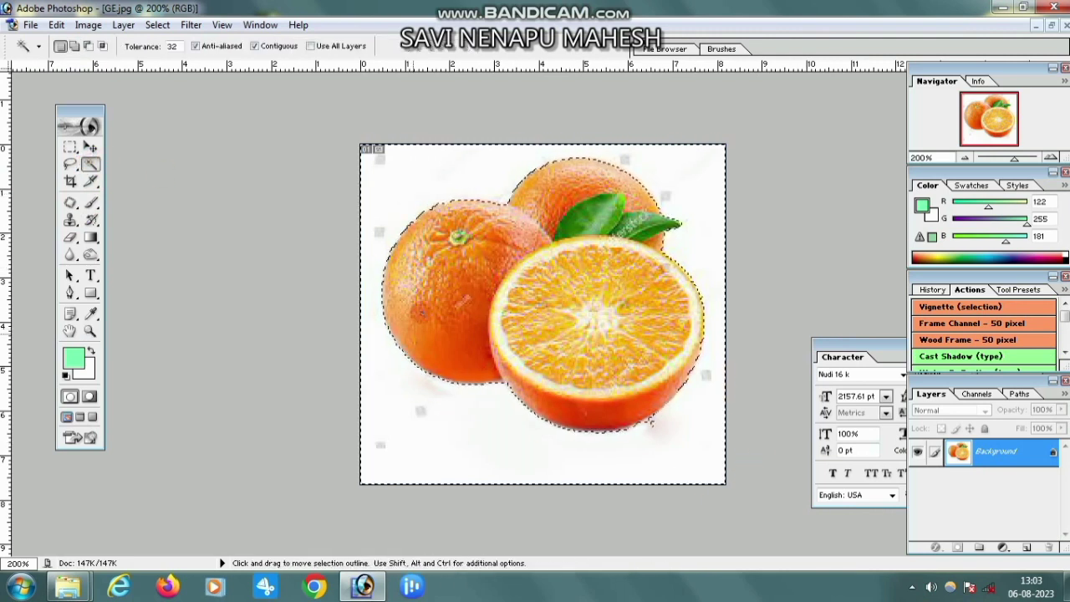
key(ctrl+plus)
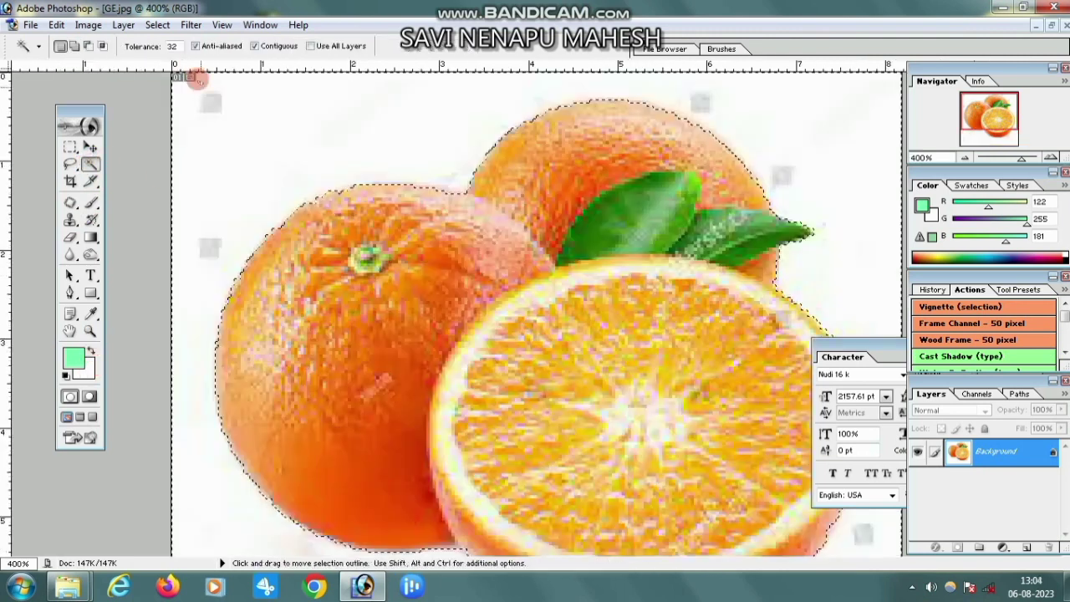
click(158, 25)
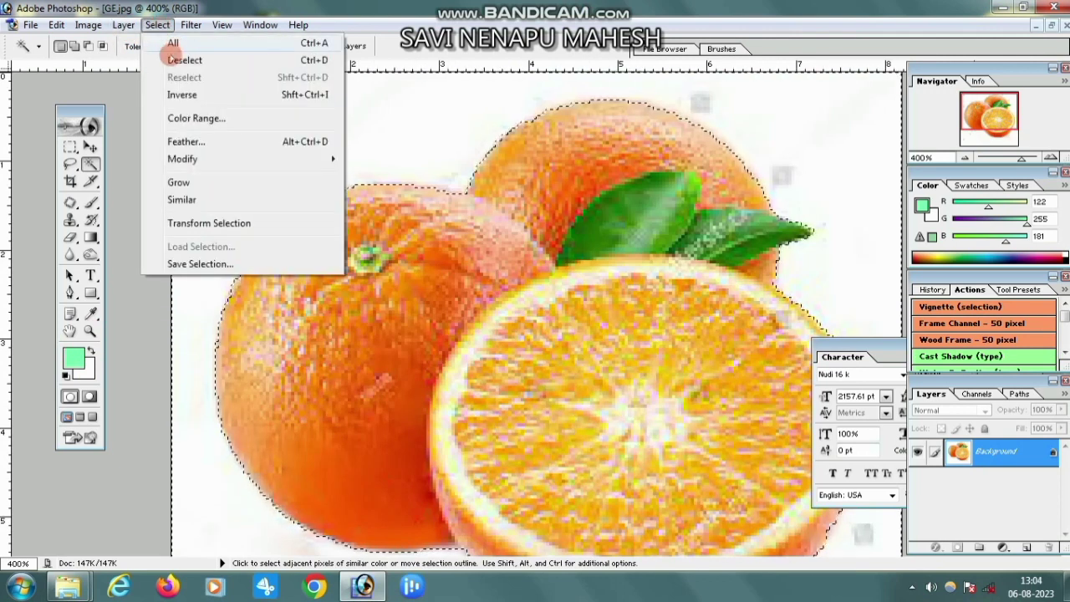
click(181, 94)
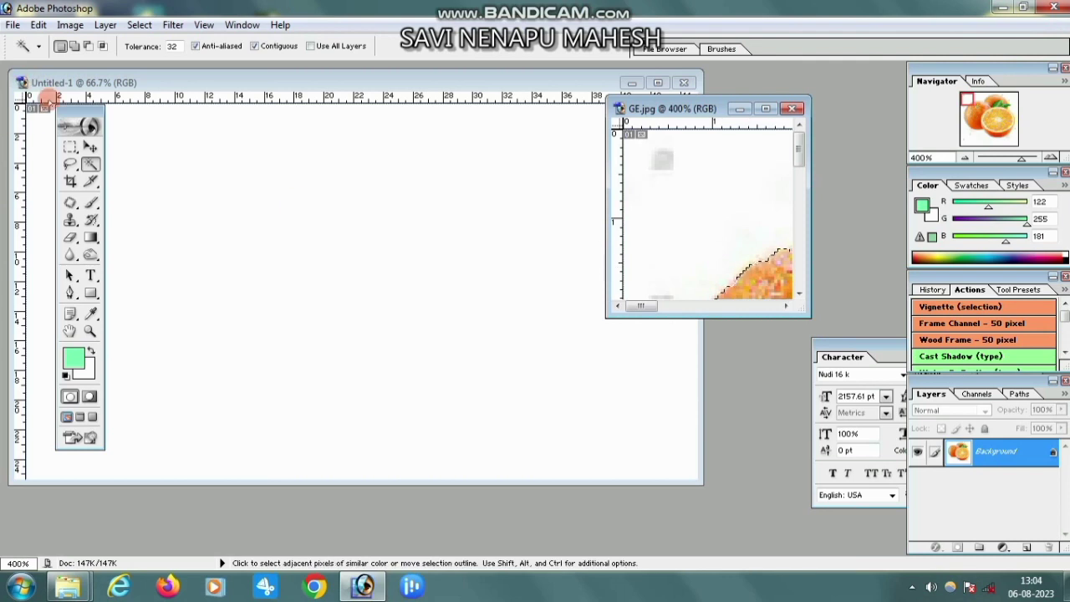
Drag the selected oranges into Untitled-1 as Layer 1
click(91, 147)
drag(806, 208, 907, 208)
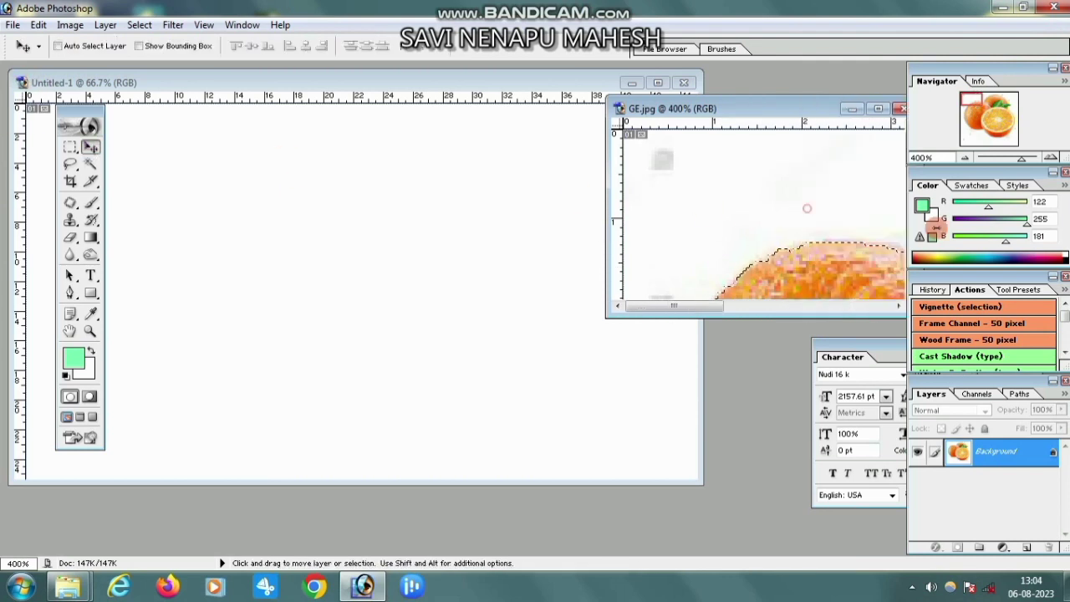
scroll(781, 238, down, 2)
scroll(782, 237, down, 2)
drag(782, 237, 494, 222)
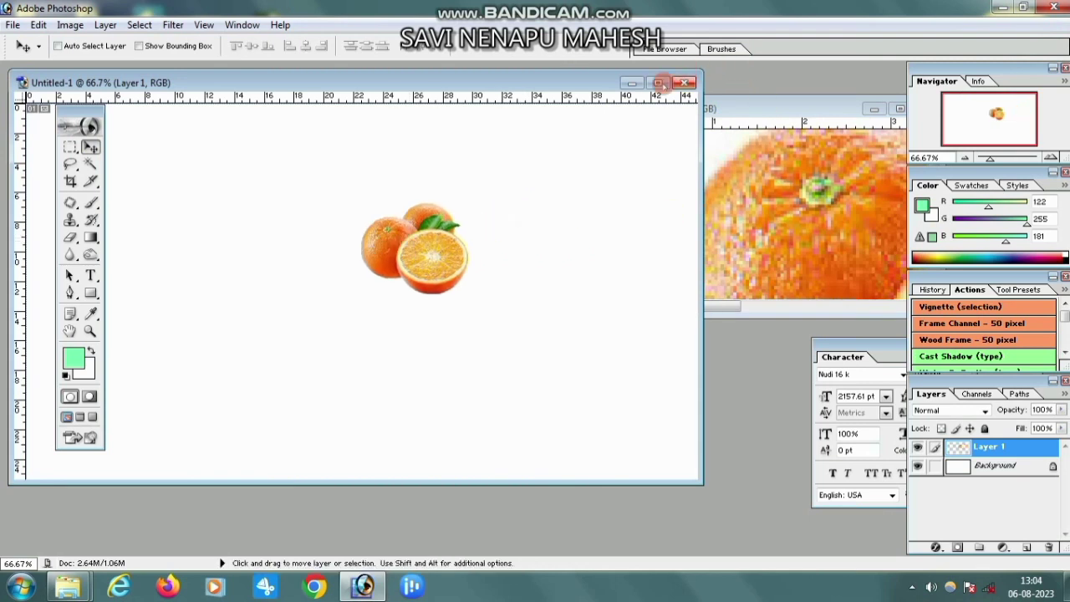
Scale the oranges to about 350% and centre them near the canvas bottom
click(657, 82)
mouse_move(601, 306)
mouse_down()
mouse_move(527, 433)
mouse_move(465, 504)
mouse_up()
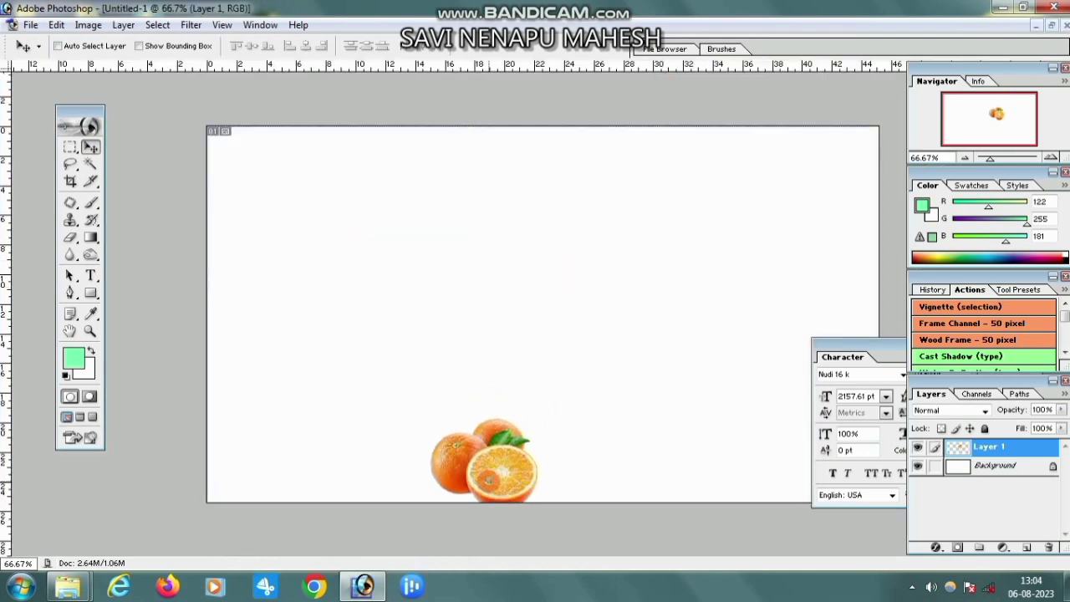
key(ctrl+t)
drag(545, 416, 744, 141)
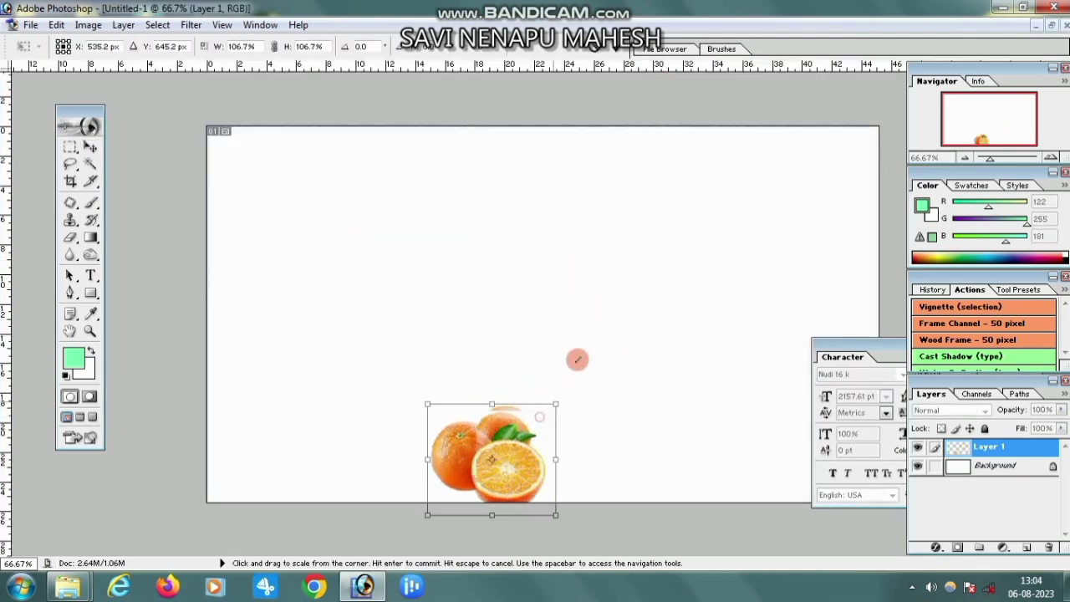
drag(680, 301, 576, 284)
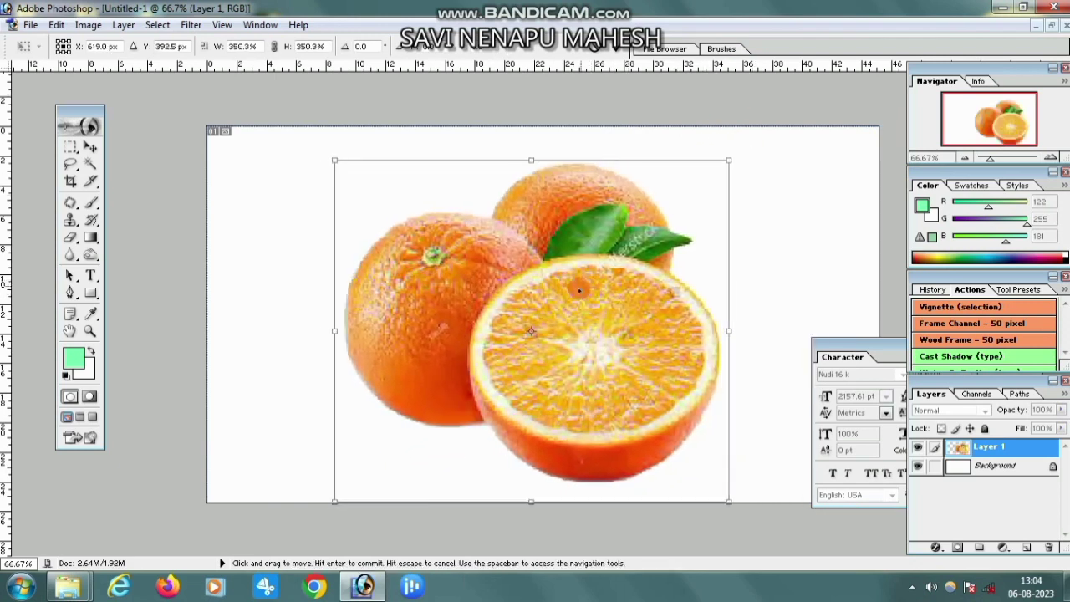
key(Return)
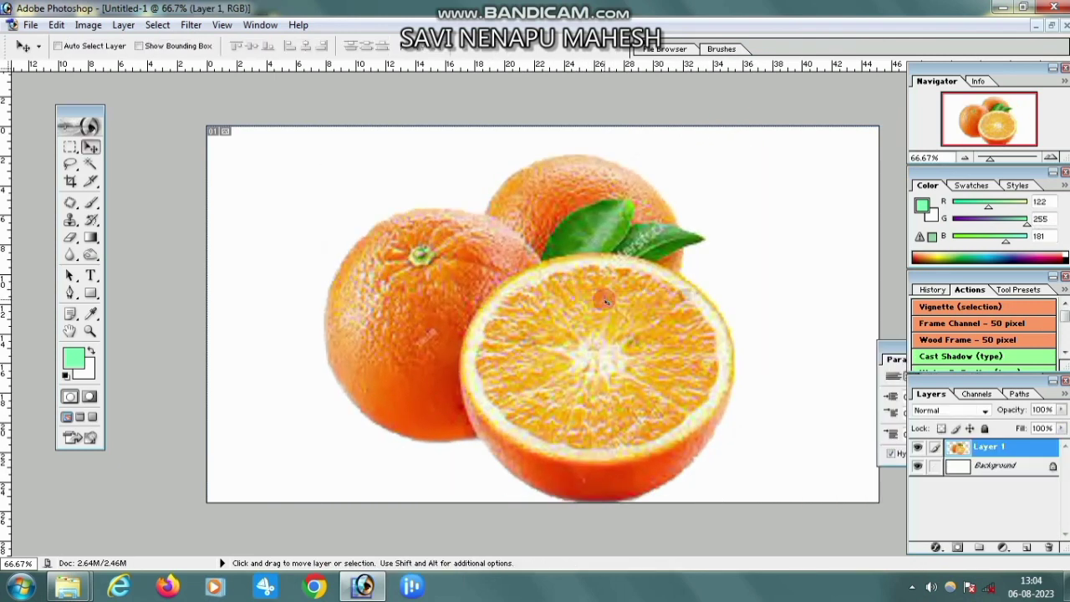
Distort the orange layer to flatten its top and bottom and widen its right side
key(ctrl+t)
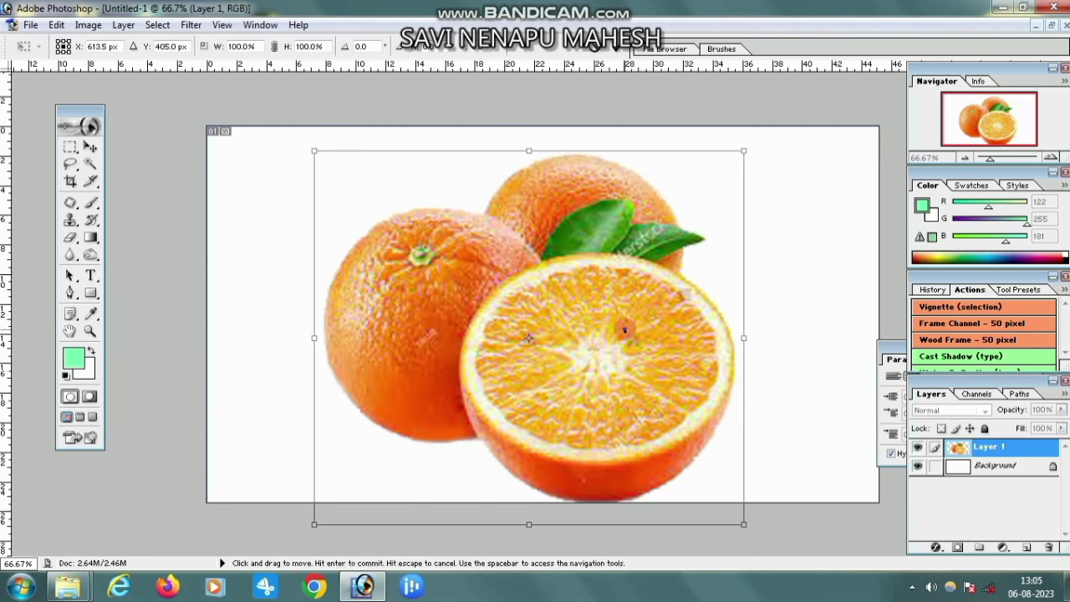
right_click(623, 327)
click(669, 413)
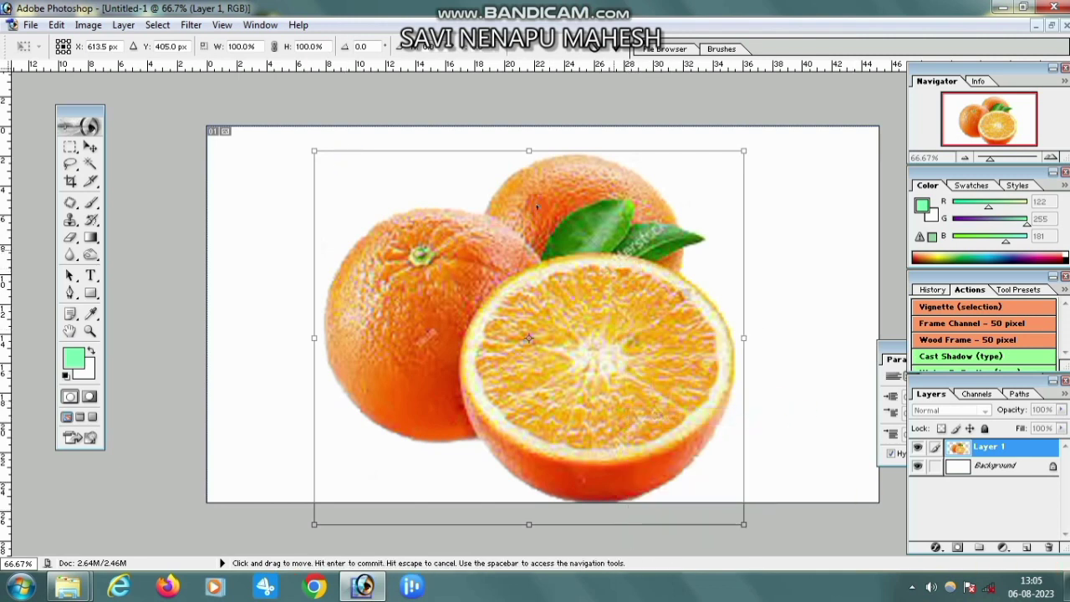
click(520, 154)
drag(528, 150, 523, 192)
drag(528, 524, 534, 468)
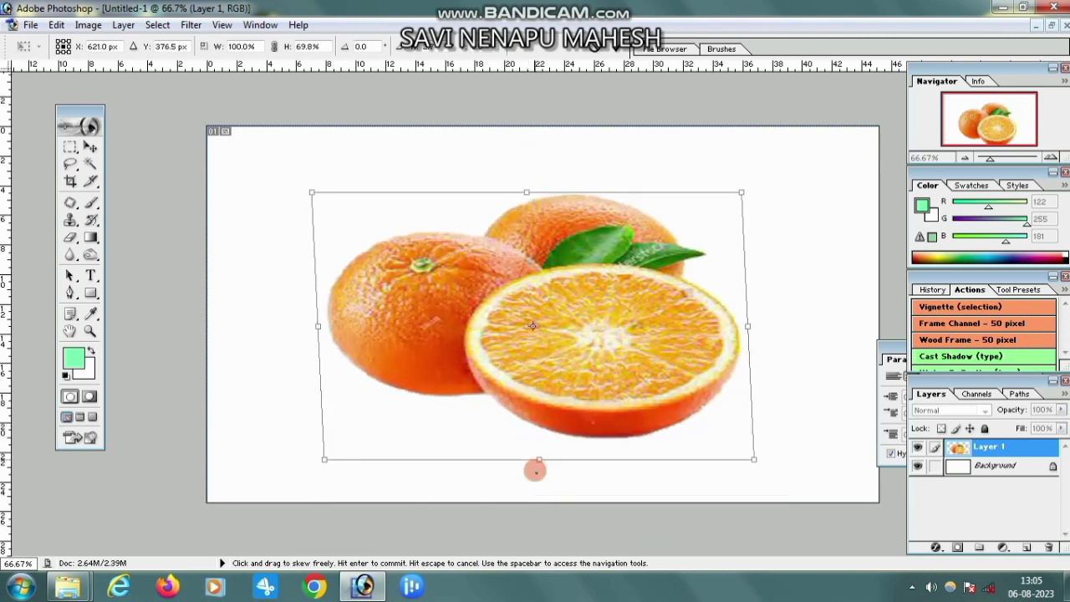
mouse_move(743, 192)
mouse_down()
mouse_move(791, 160)
mouse_move(771, 183)
mouse_up()
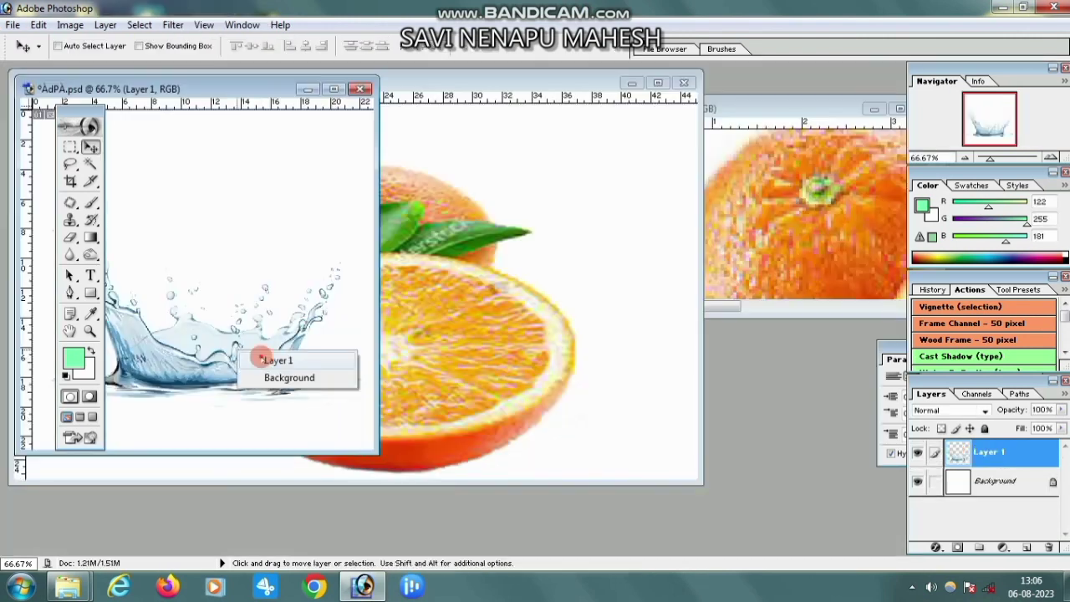
Bring the water splash into the orange document and position it on the cut half
drag(334, 300, 460, 297)
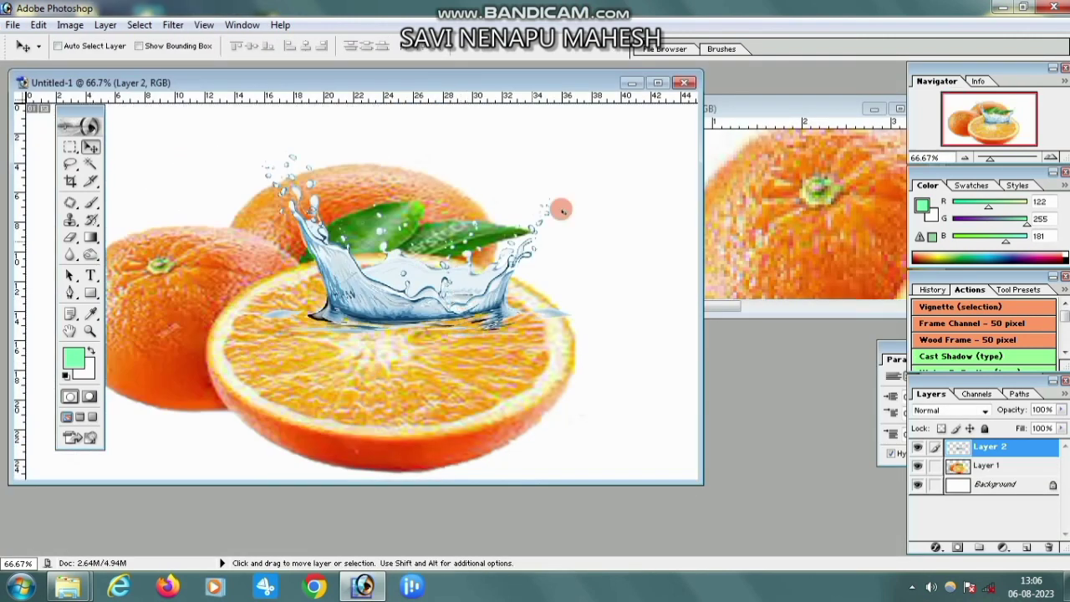
click(661, 83)
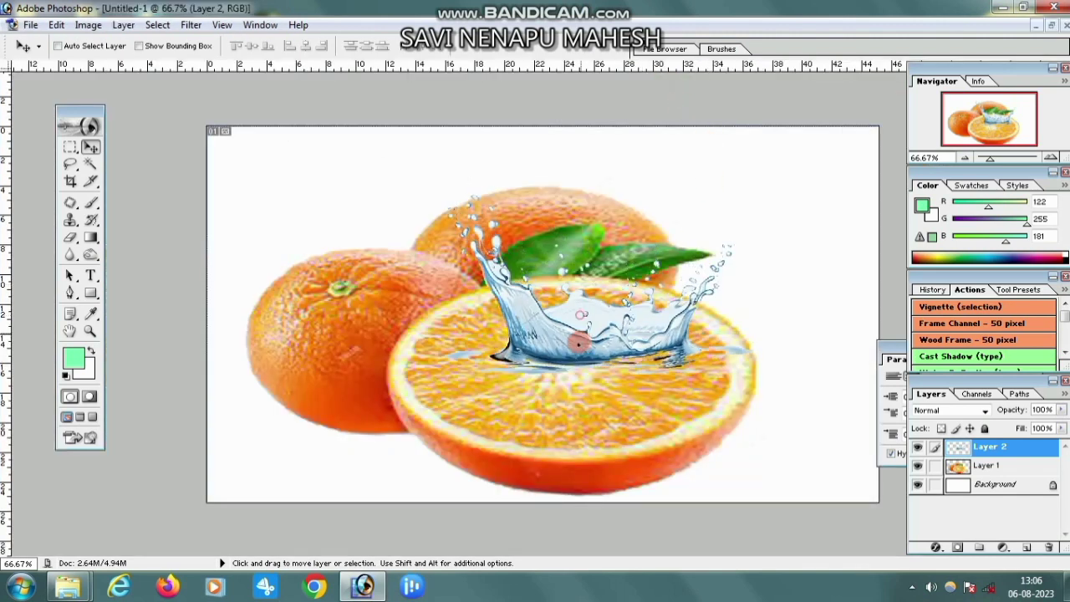
drag(575, 276, 550, 351)
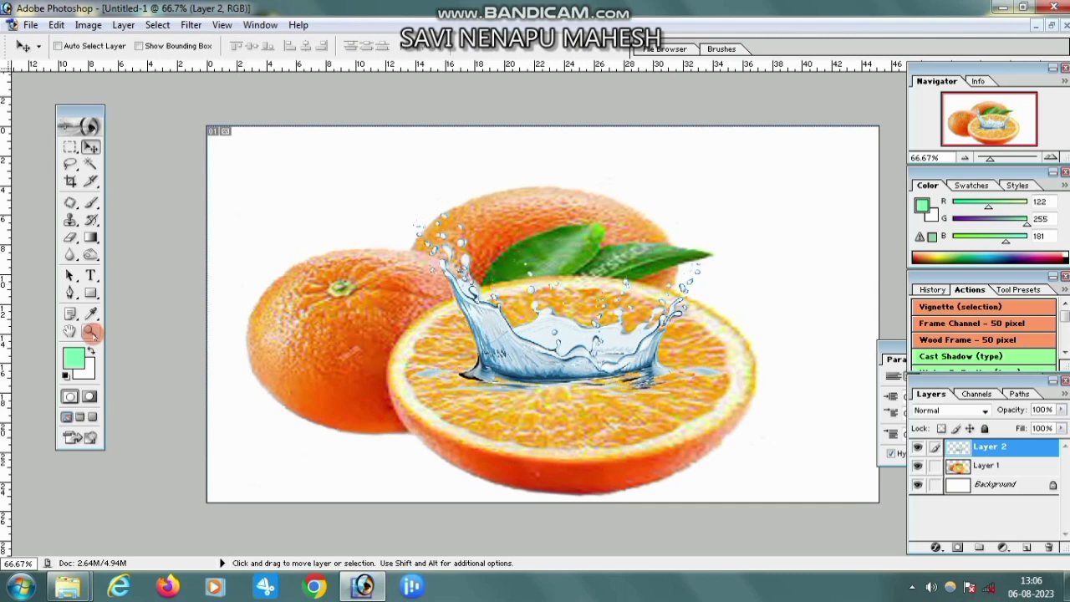
click(91, 331)
click(60, 46)
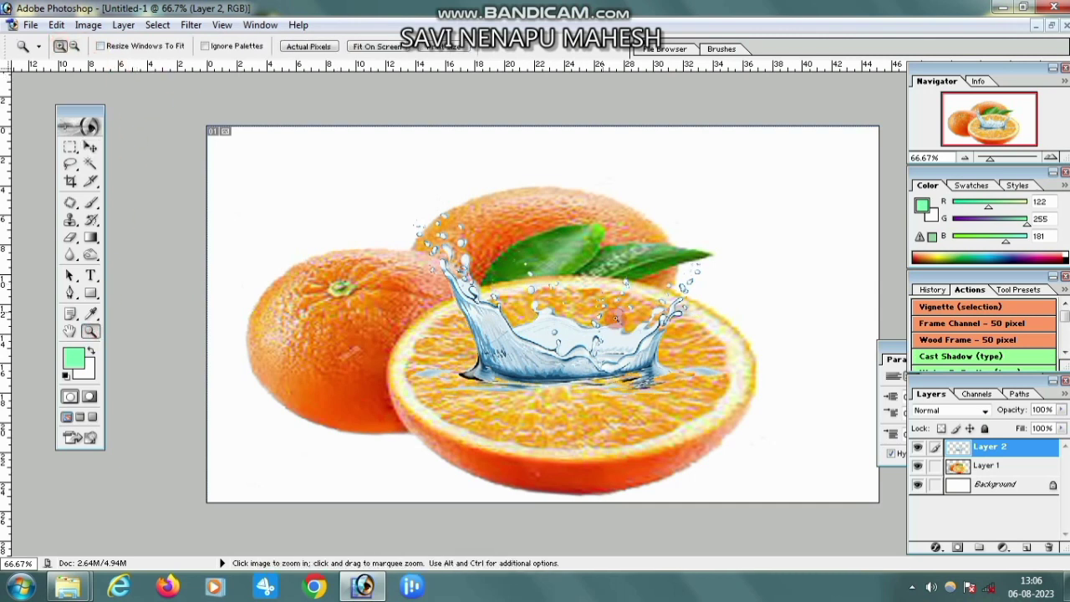
click(610, 330)
scroll(610, 344, down, 1)
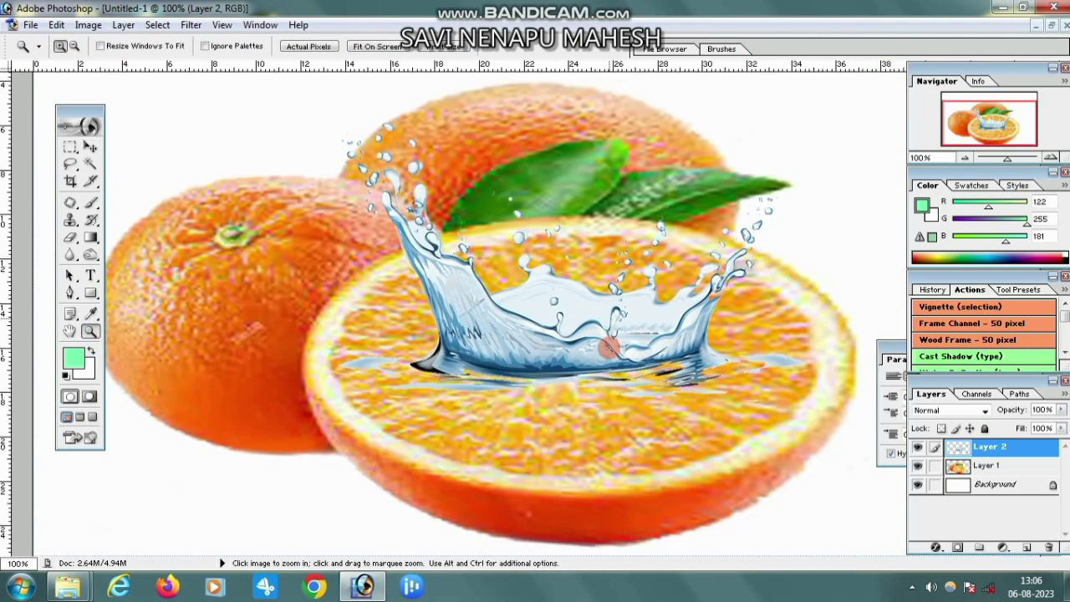
key(ctrl+minus)
Enlarge the splash crown with Free Transform so it covers the cut half
key(ctrl+t)
drag(529, 191, 711, 143)
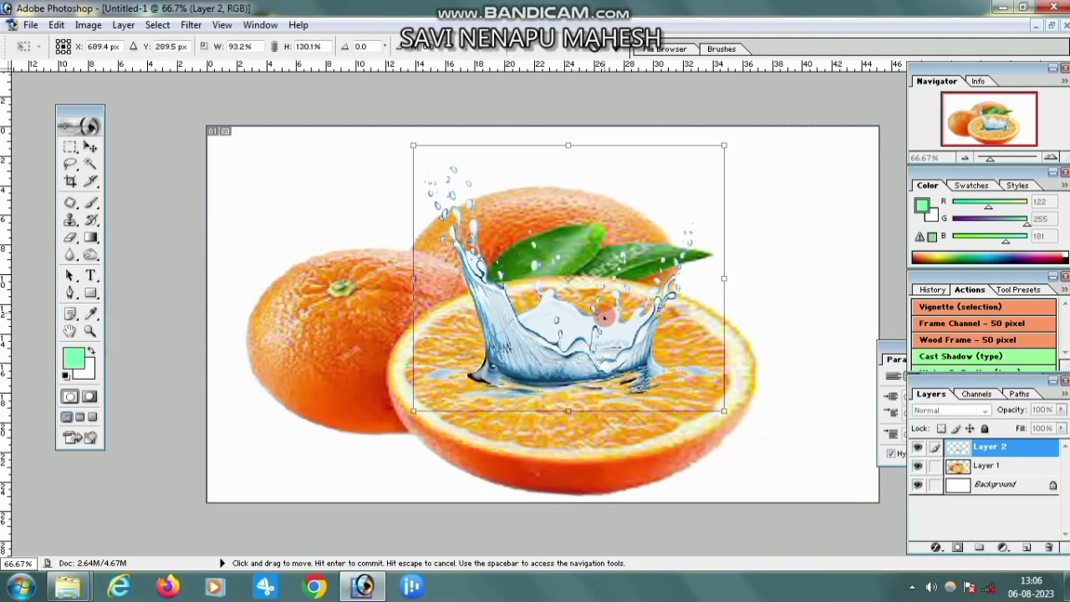
key(Return)
click(661, 506)
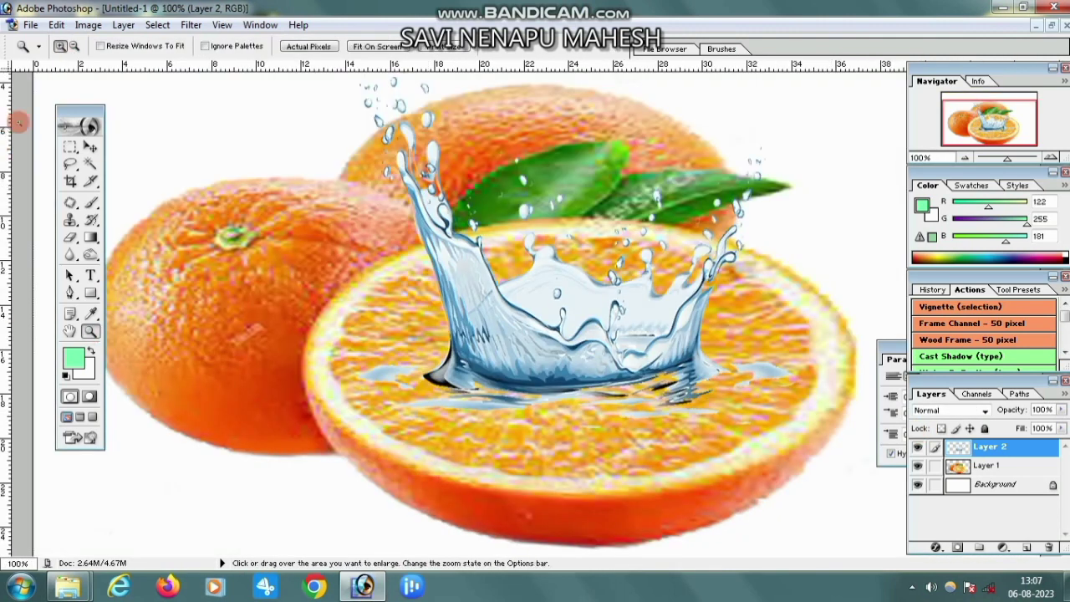
click(90, 148)
right_click(481, 290)
click(514, 307)
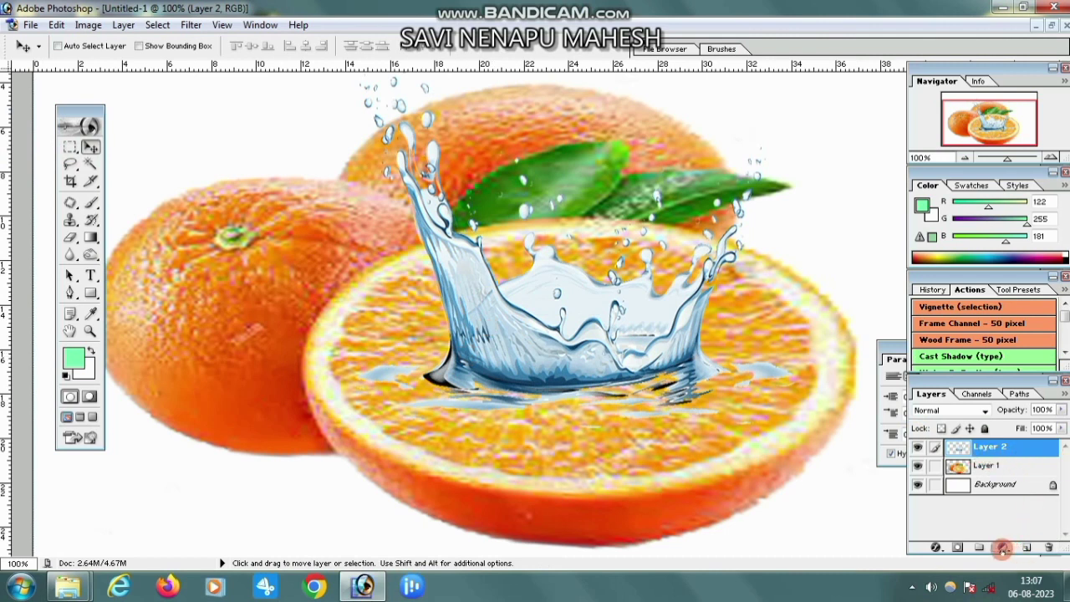
Add a Hue/Saturation adjustment sampled from the splash, with Hue -158 and Saturation +66
click(1003, 547)
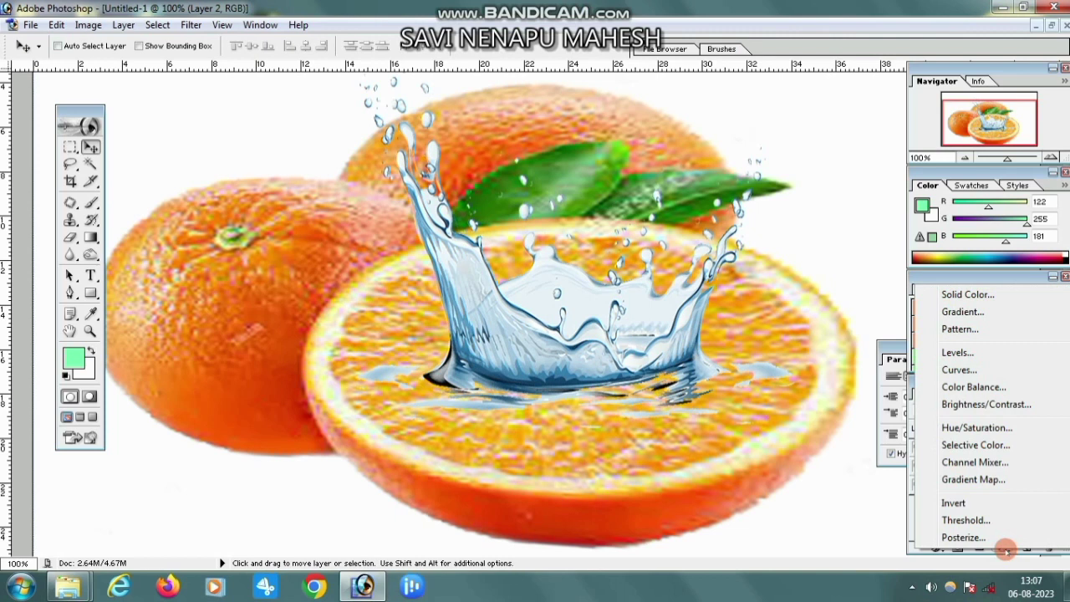
click(1004, 548)
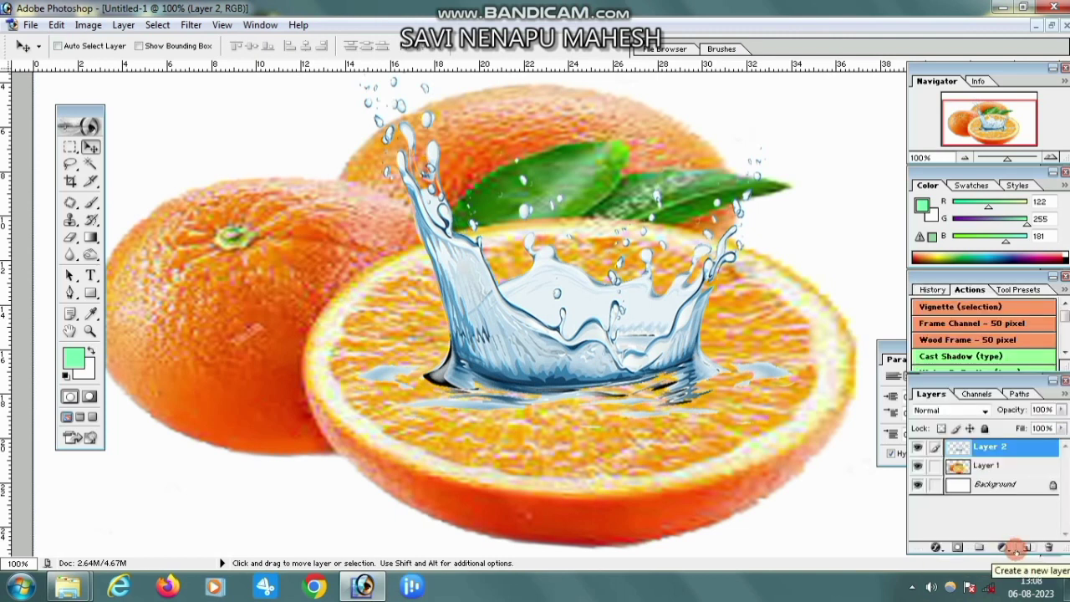
click(1003, 548)
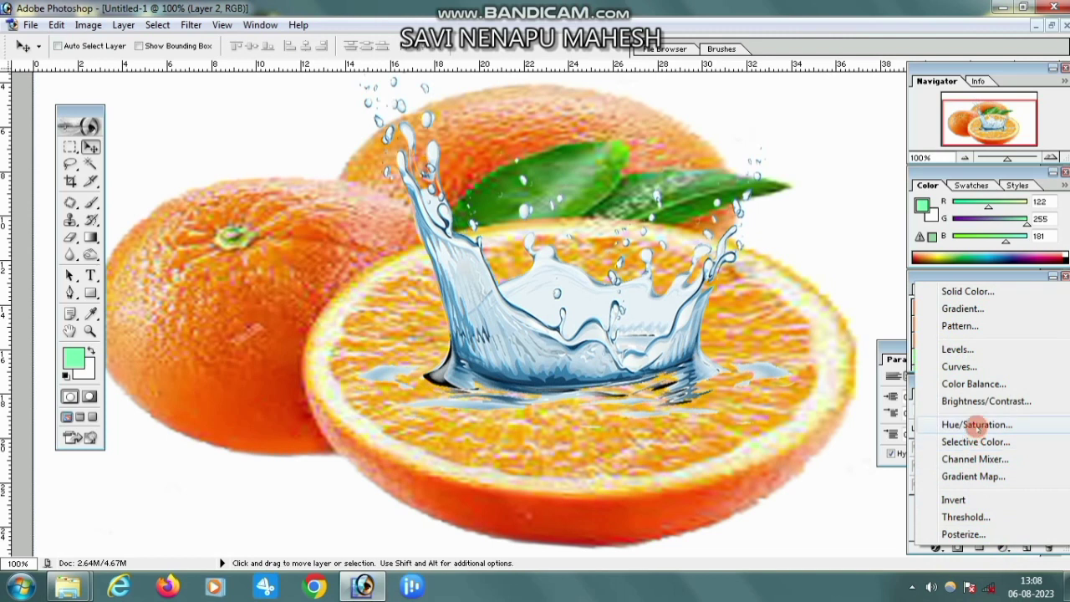
click(978, 423)
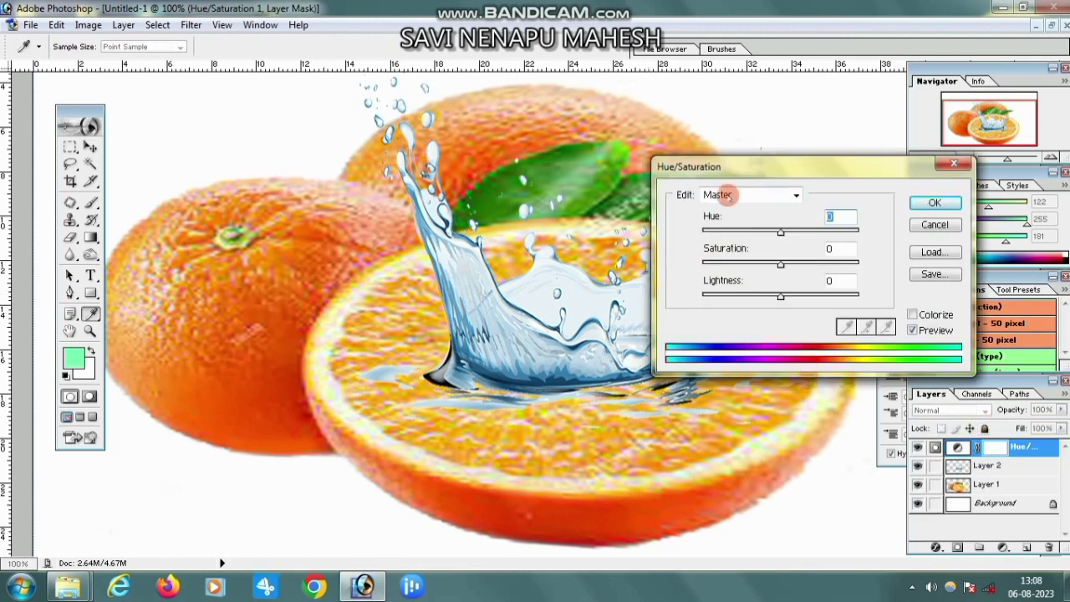
click(743, 194)
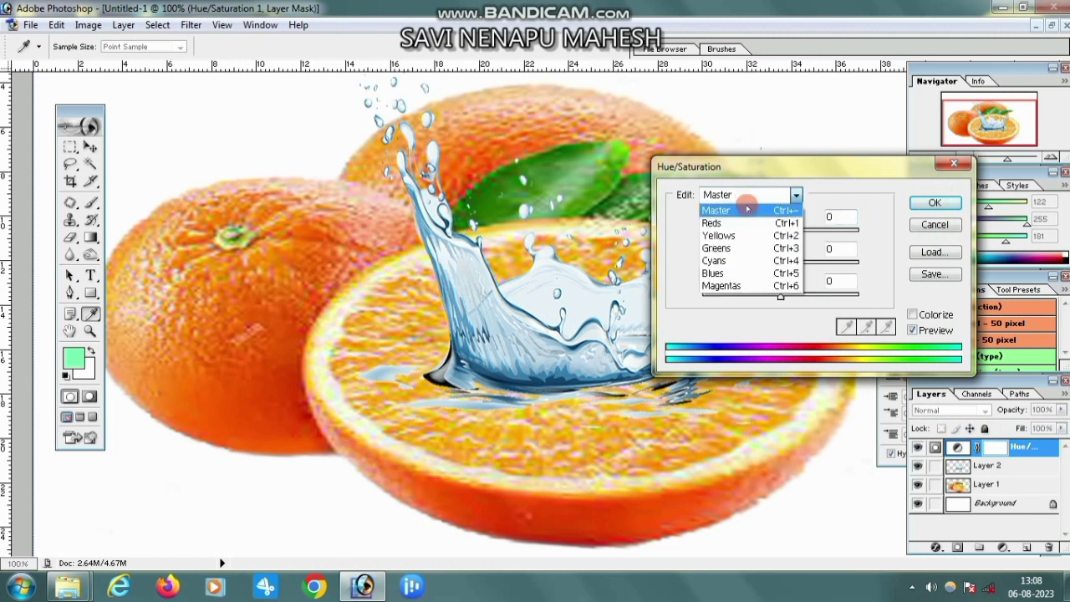
click(723, 274)
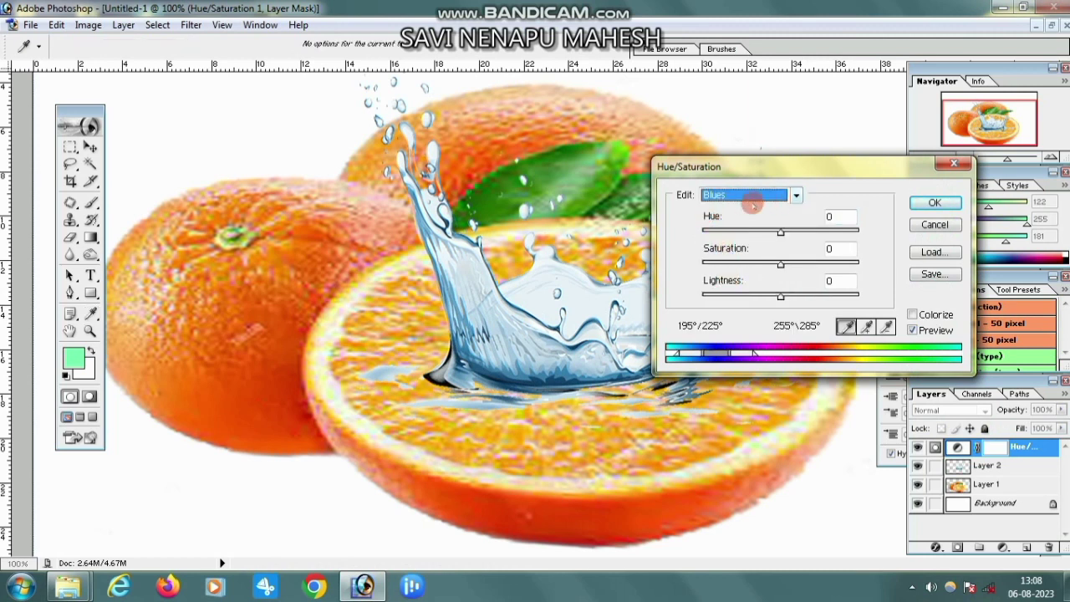
click(502, 331)
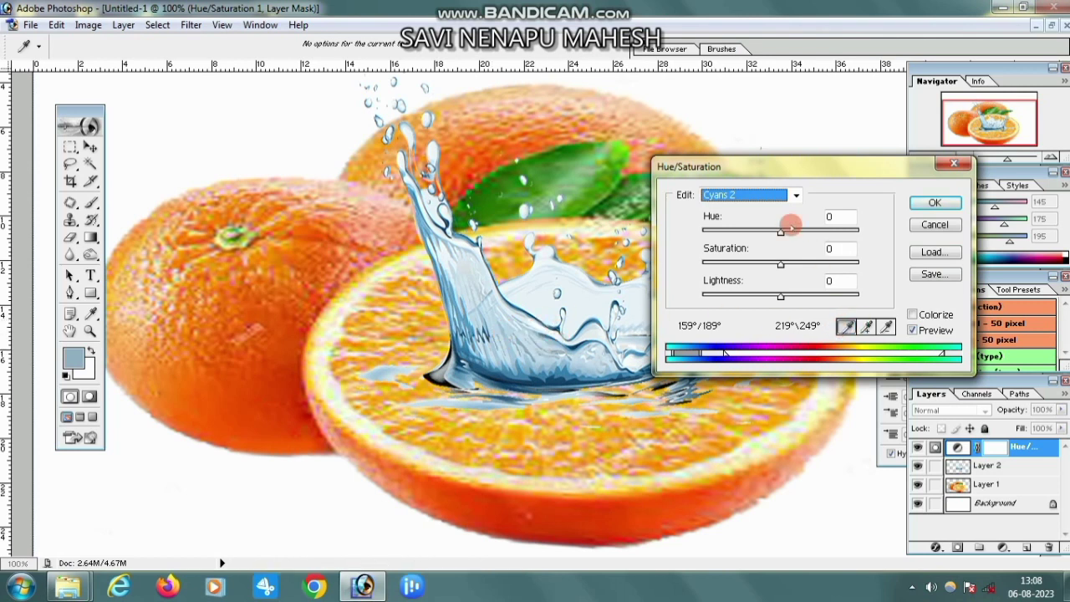
drag(777, 235, 757, 235)
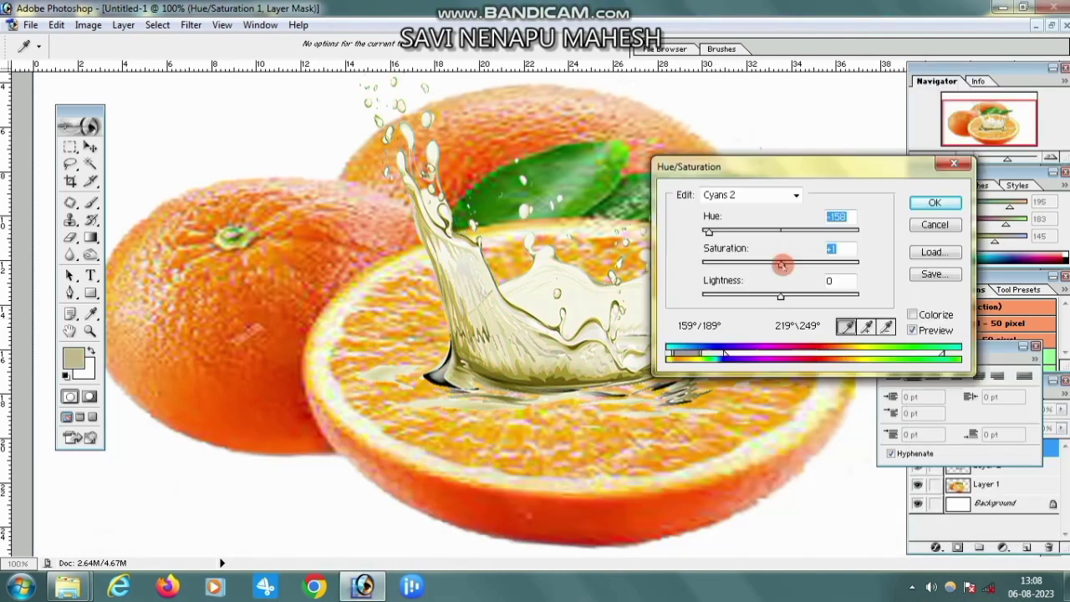
mouse_move(780, 264)
mouse_down()
mouse_move(826, 265)
mouse_move(838, 234)
mouse_up()
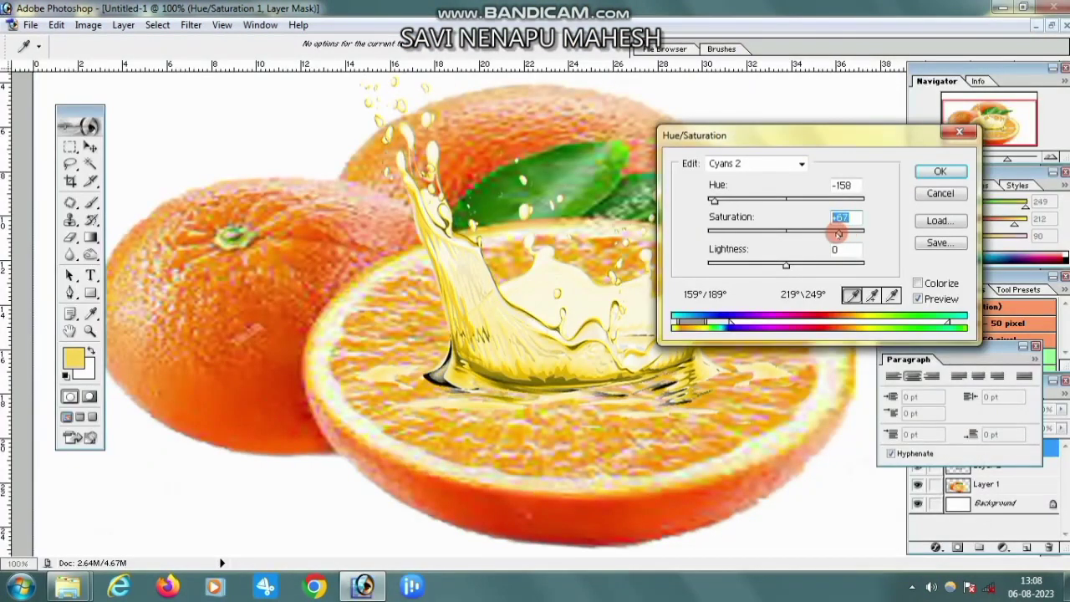
click(936, 172)
Close the Paragraph panel and merge the Hue/Saturation layer down into the splash with Ctrl+E
click(92, 335)
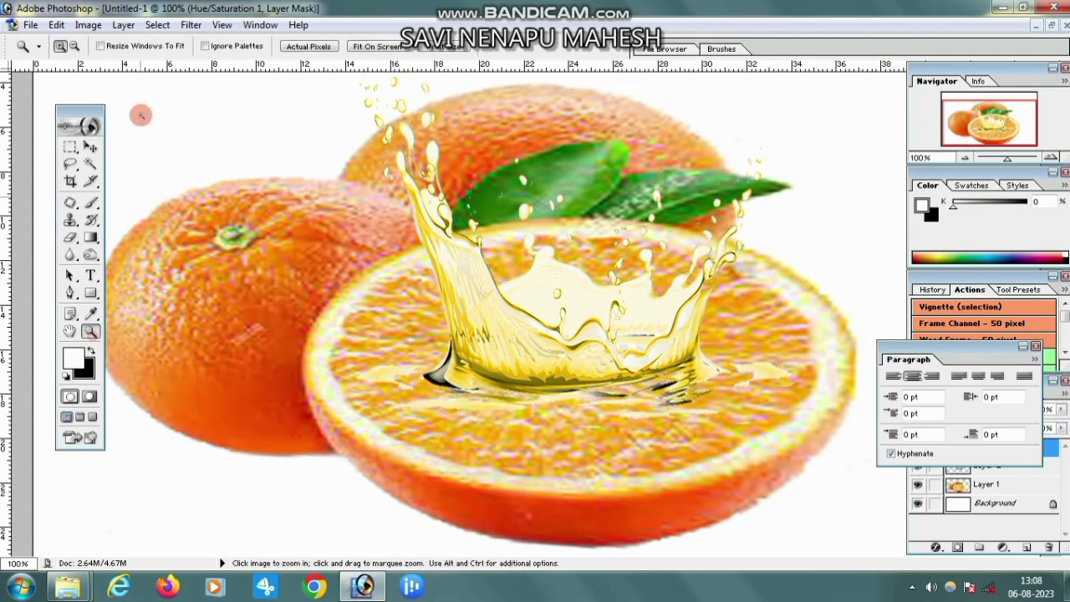
click(74, 46)
click(644, 317)
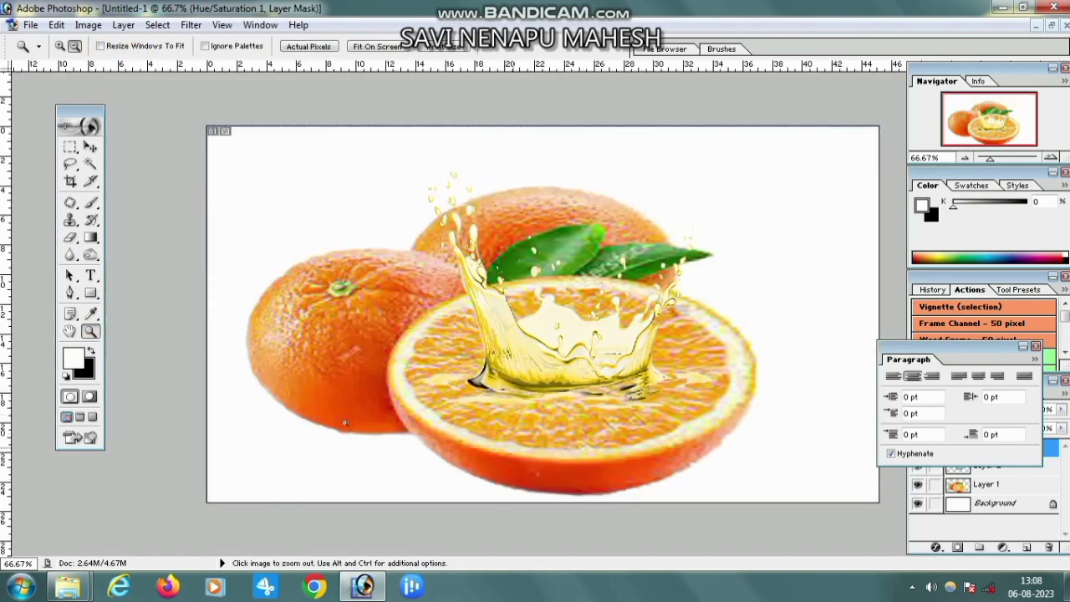
click(61, 47)
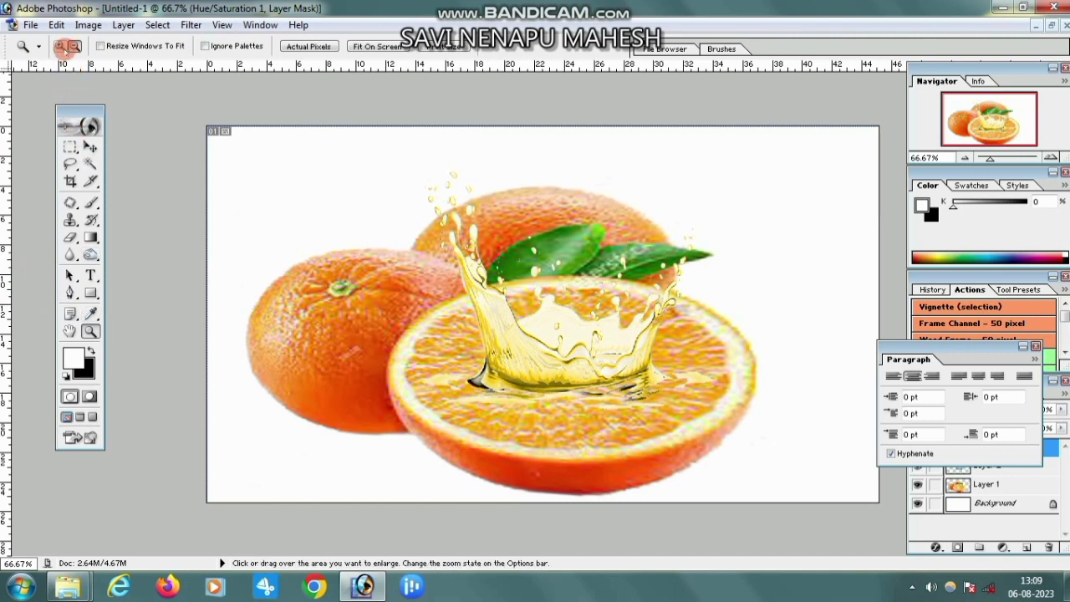
click(624, 363)
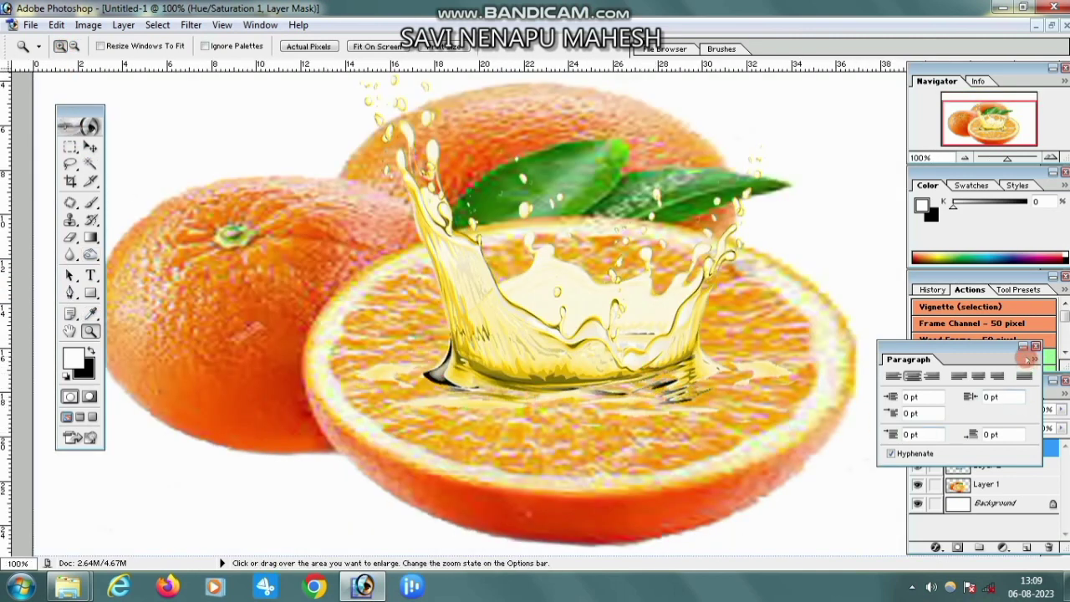
click(1035, 345)
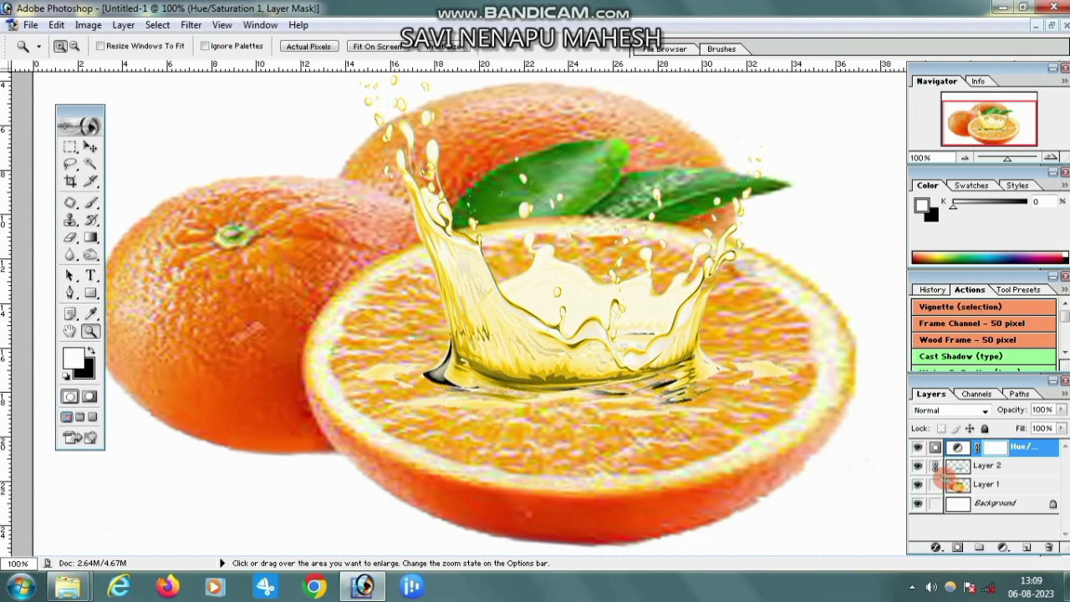
key(ctrl+e)
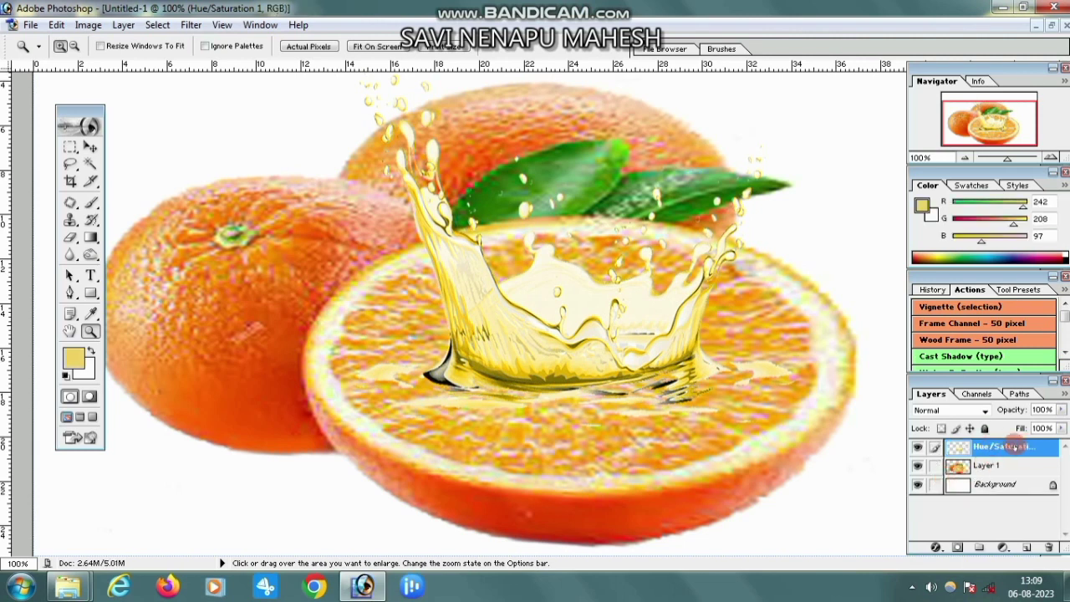
Nudge the juice splash into a better position on the cut orange half
click(90, 147)
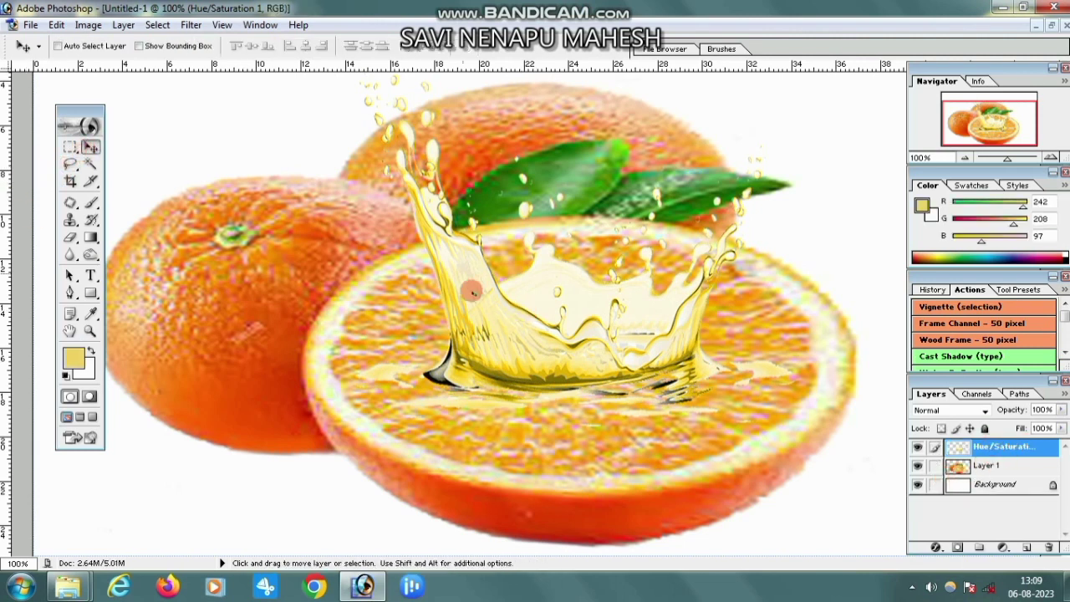
right_click(506, 315)
click(535, 327)
mouse_move(532, 328)
mouse_down()
mouse_move(557, 316)
mouse_move(559, 363)
mouse_up()
click(585, 336)
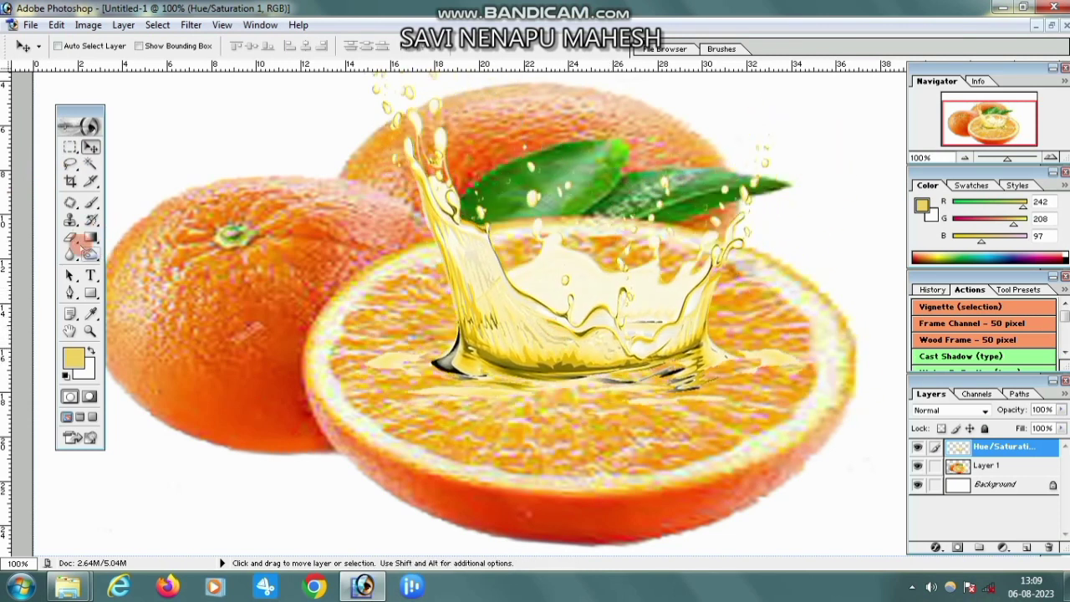
Erase the dark shadow under the splash with a 62 px Background Eraser brush
click(70, 236)
right_click(373, 356)
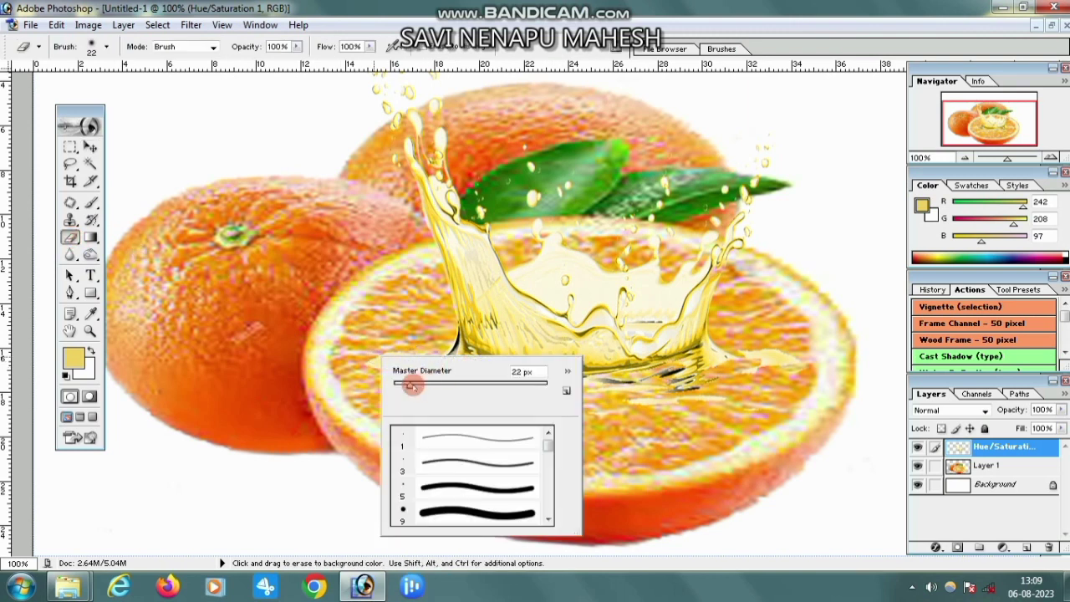
drag(411, 386, 442, 386)
scroll(409, 472, down, 2)
scroll(408, 493, down, 2)
scroll(404, 505, down, 2)
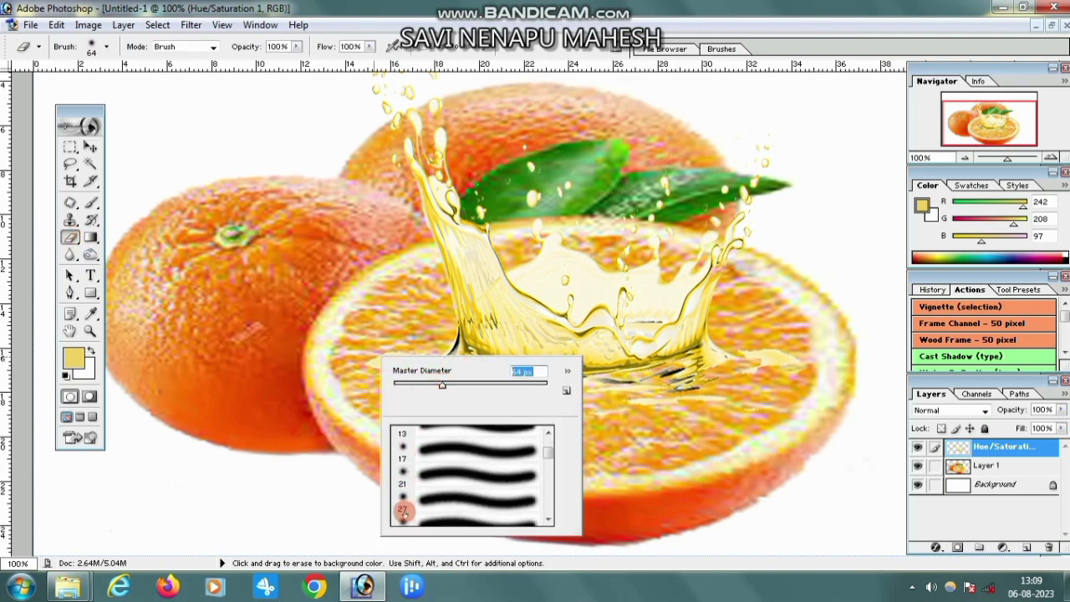
click(402, 500)
right_click(363, 337)
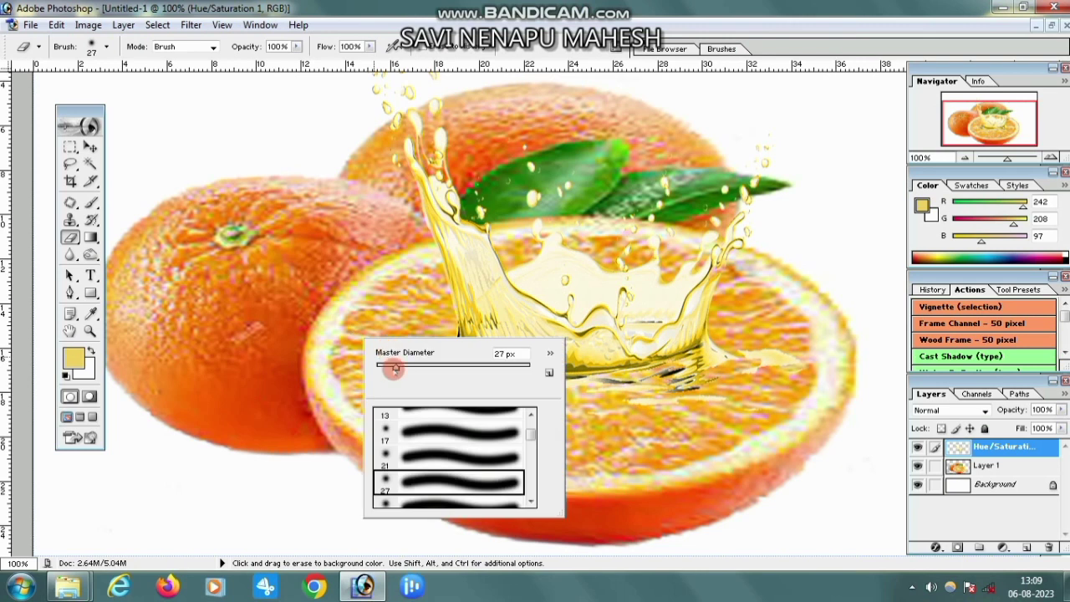
drag(393, 365, 423, 366)
key(Return)
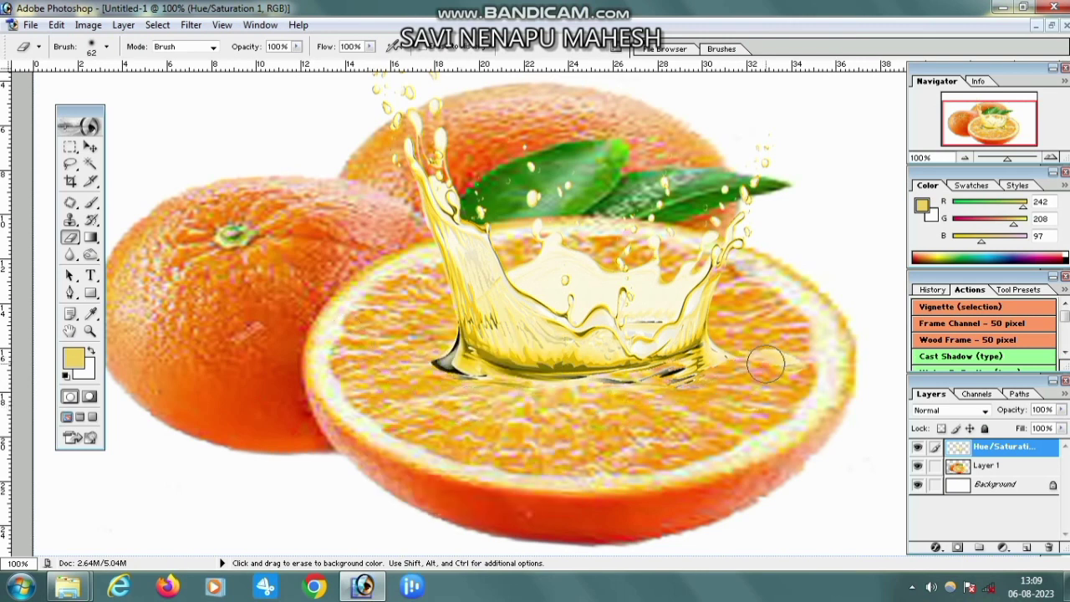
drag(775, 384, 695, 355)
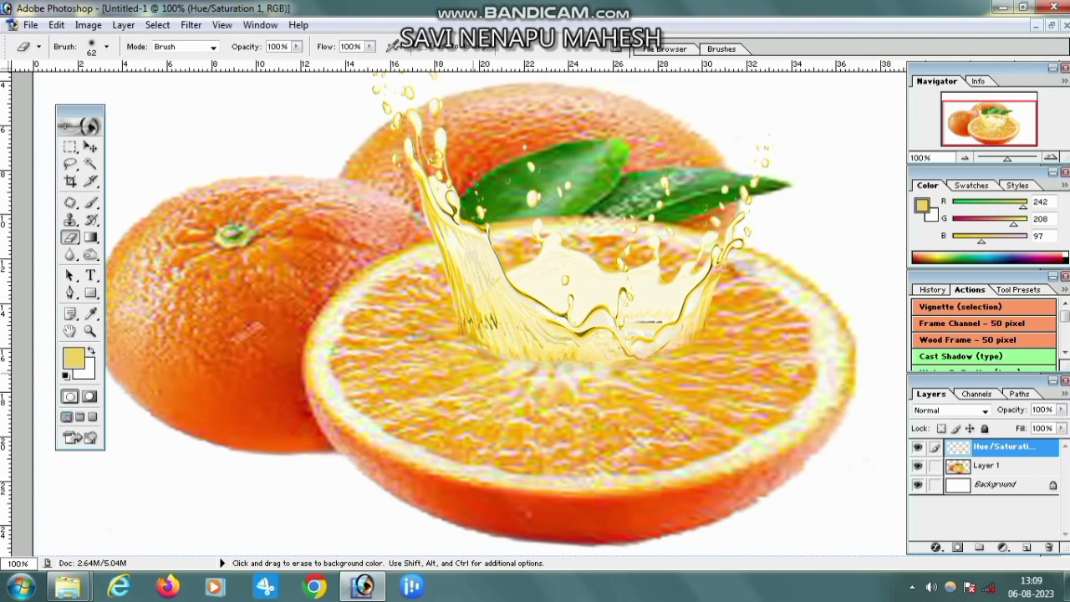
click(90, 146)
Nudge the juice splash down-left and enlarge it to about 113%
drag(533, 313, 523, 333)
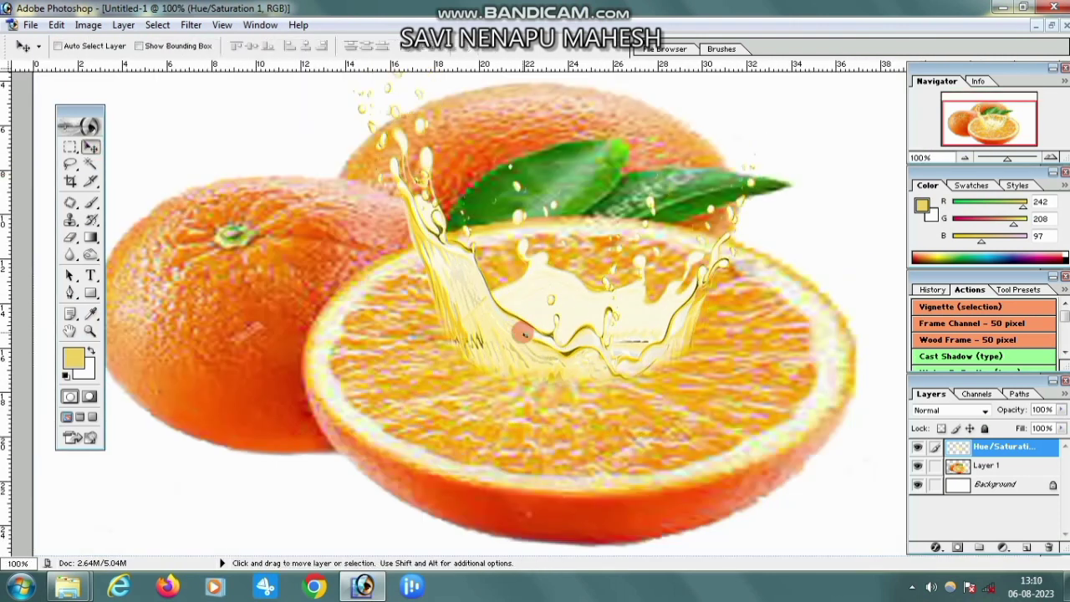
key(ctrl+t)
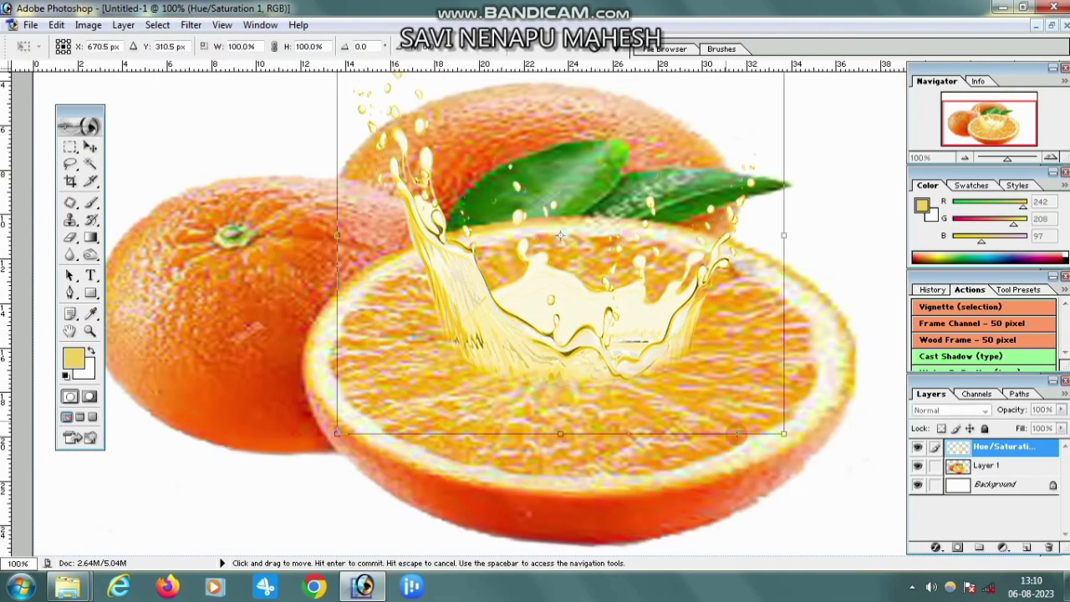
drag(786, 438, 854, 494)
drag(741, 449, 680, 383)
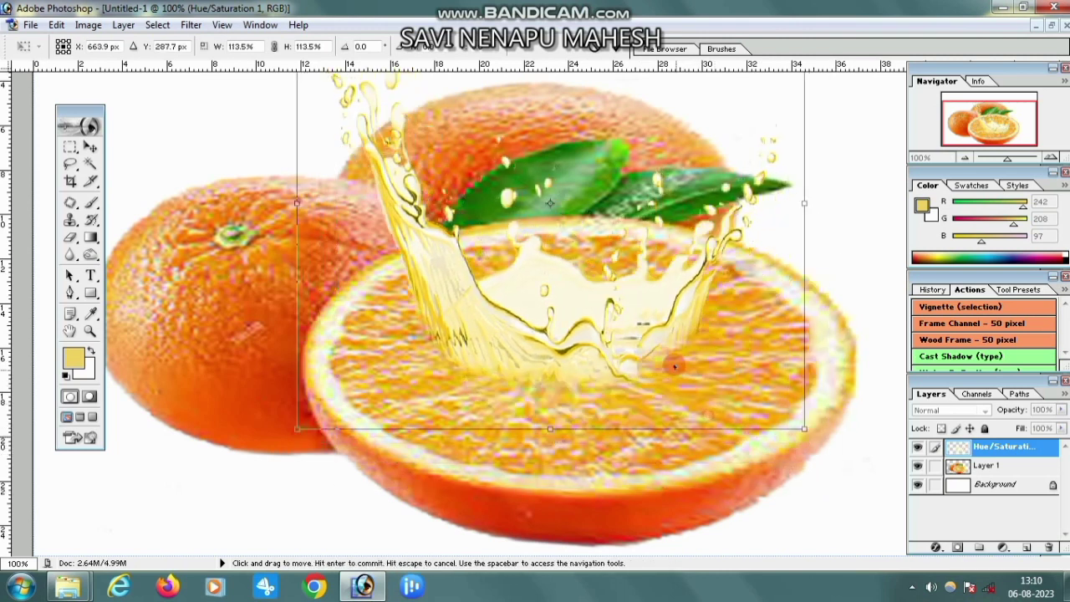
scroll(681, 383, up, 3)
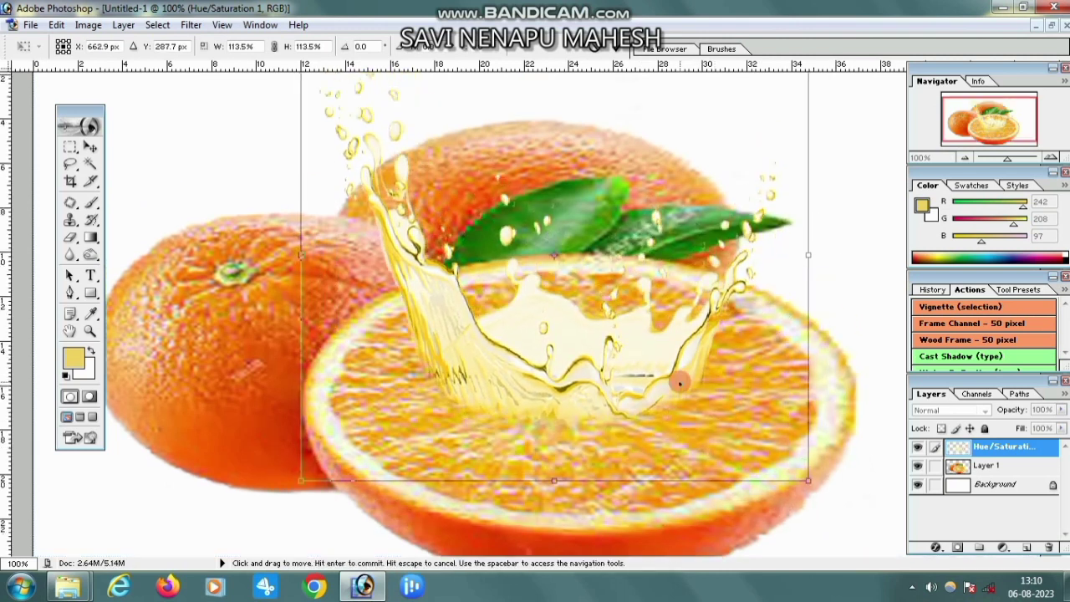
key(Return)
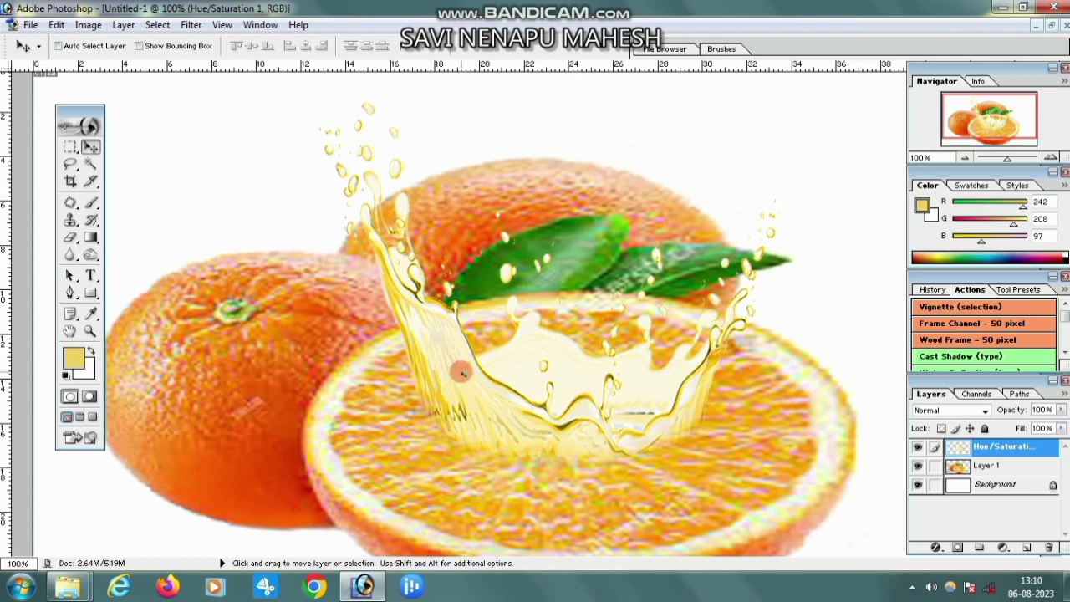
Duplicate the splash, then flip the copy horizontally and stretch it wider over the centre
right_click(465, 369)
click(493, 376)
mouse_move(496, 380)
mouse_down()
mouse_move(471, 375)
mouse_move(581, 376)
mouse_up()
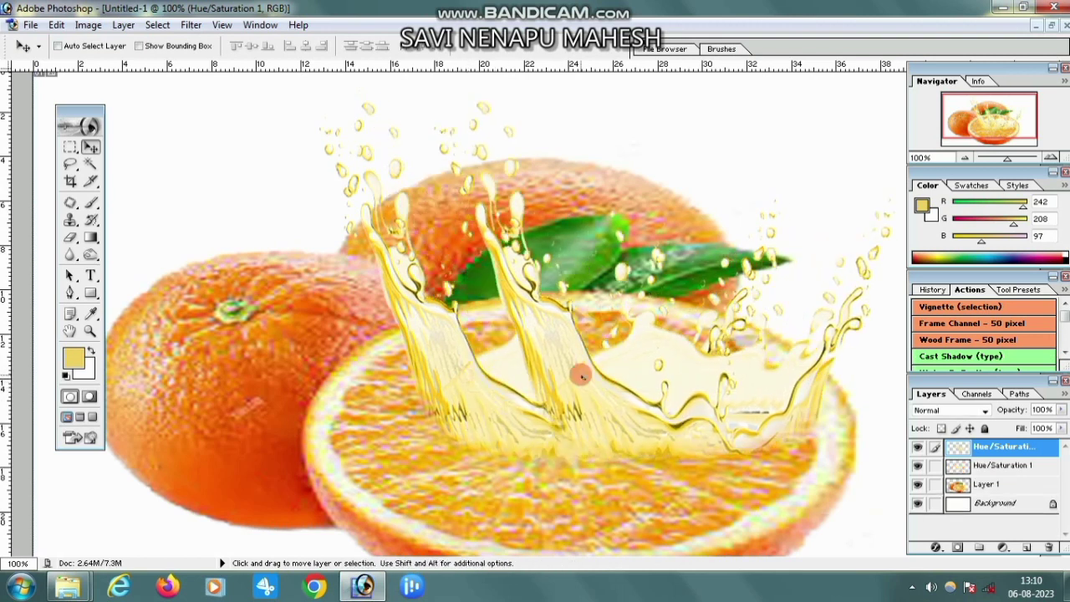
key(ctrl+t)
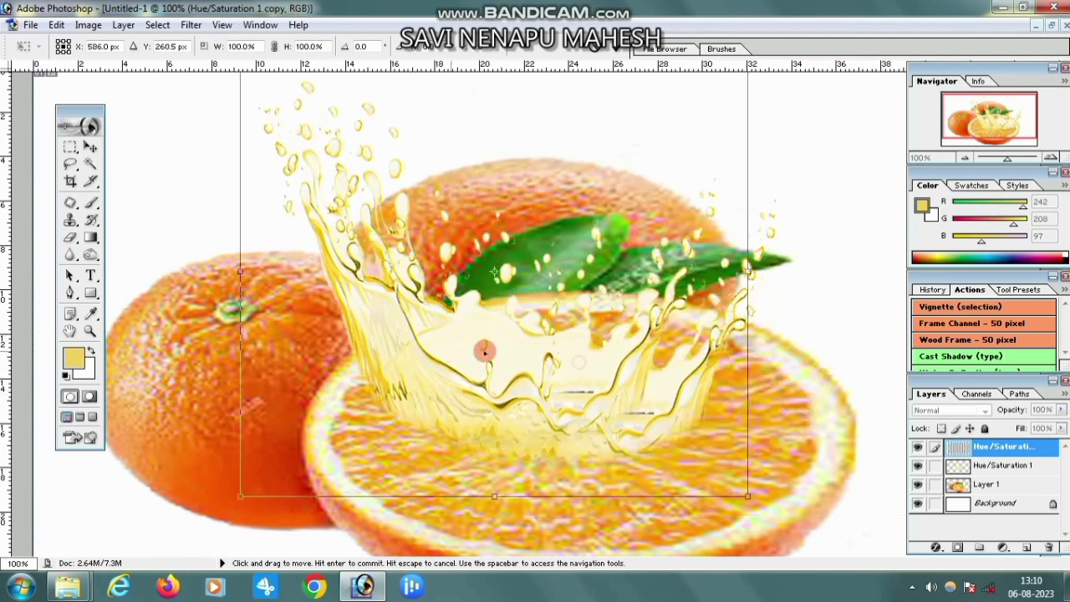
drag(747, 271, 52, 270)
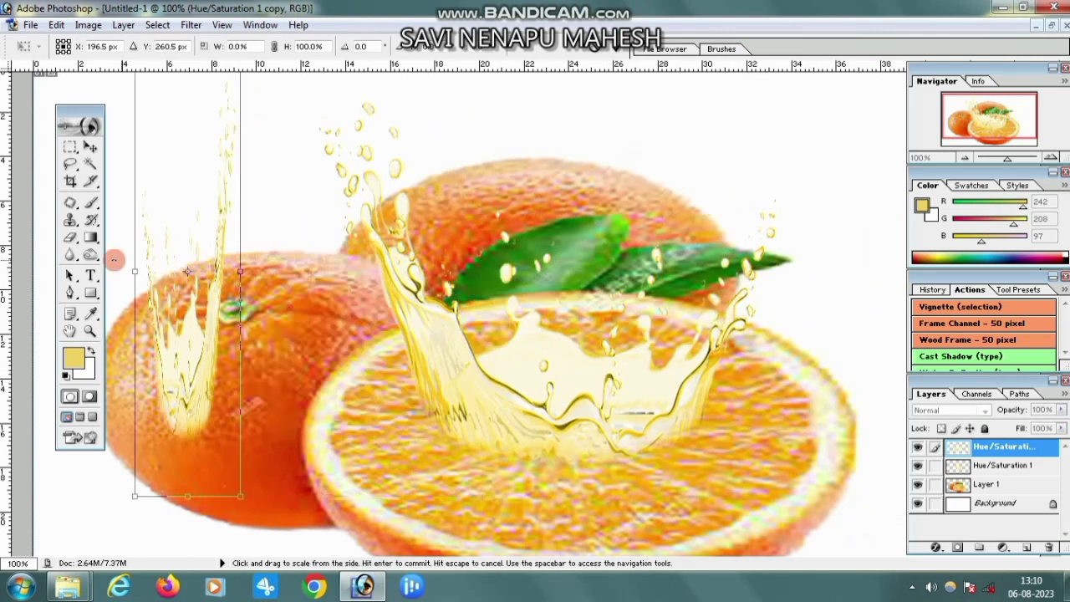
drag(167, 302, 674, 314)
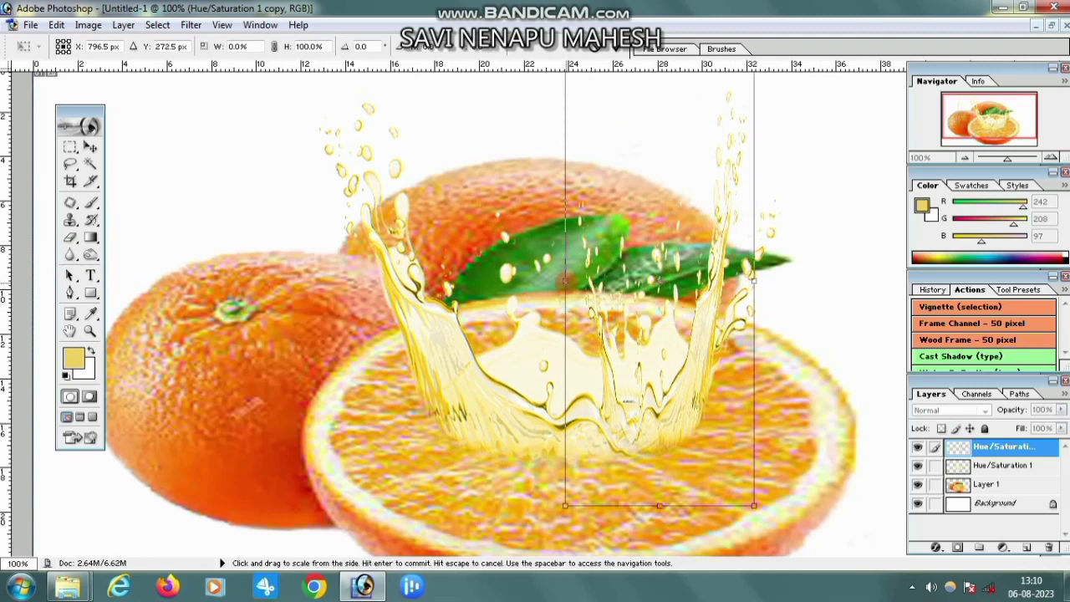
mouse_move(565, 281)
mouse_down()
mouse_move(363, 282)
mouse_move(378, 272)
mouse_up()
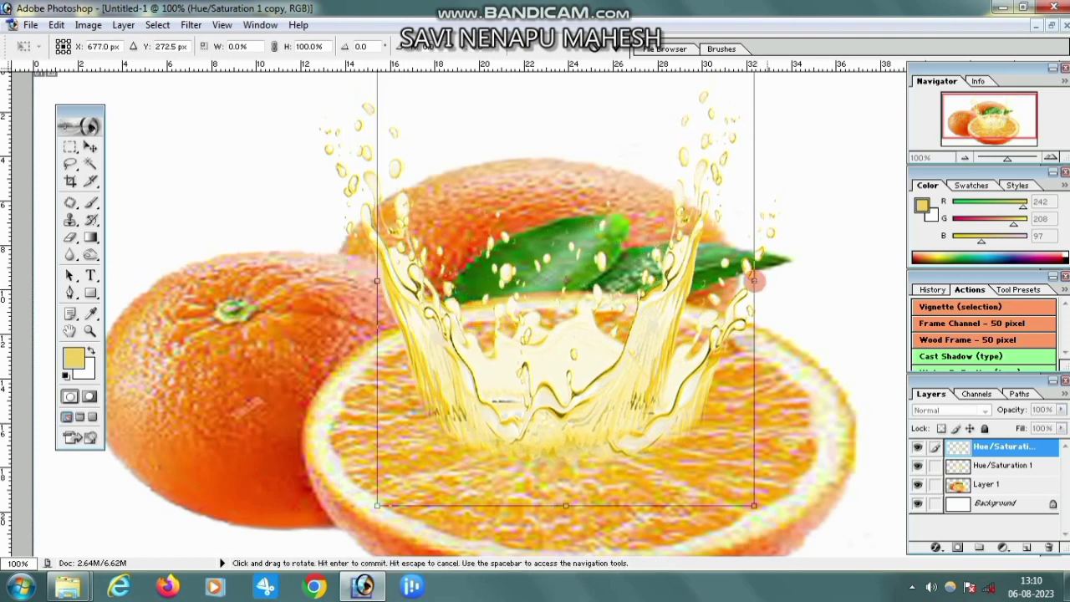
drag(754, 281, 804, 291)
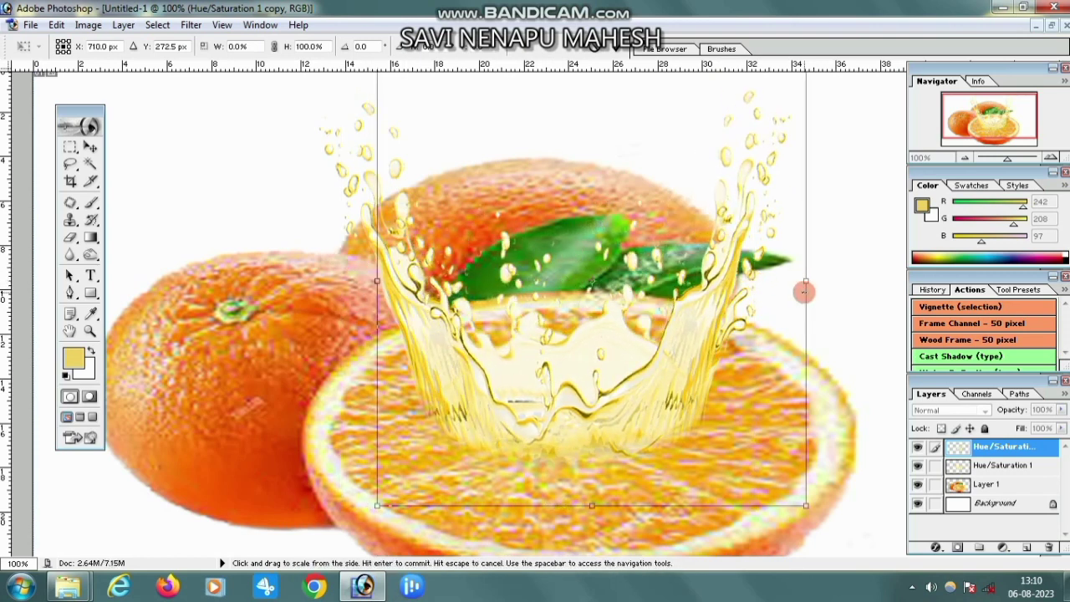
drag(623, 372, 623, 375)
key(Return)
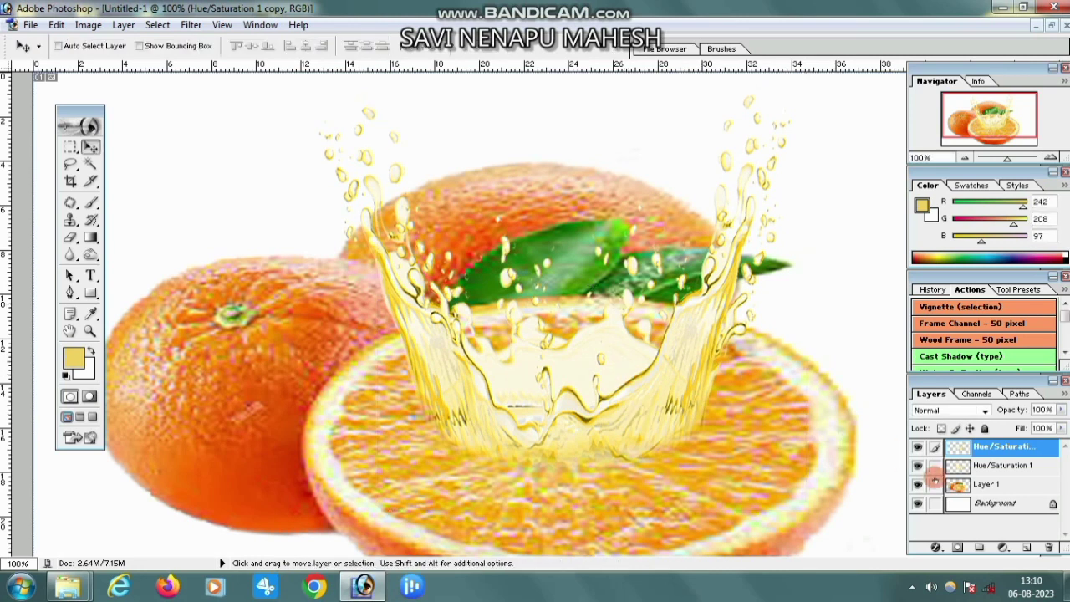
Link and merge both splash layers, then shift the merged splash onto the cut half
click(937, 468)
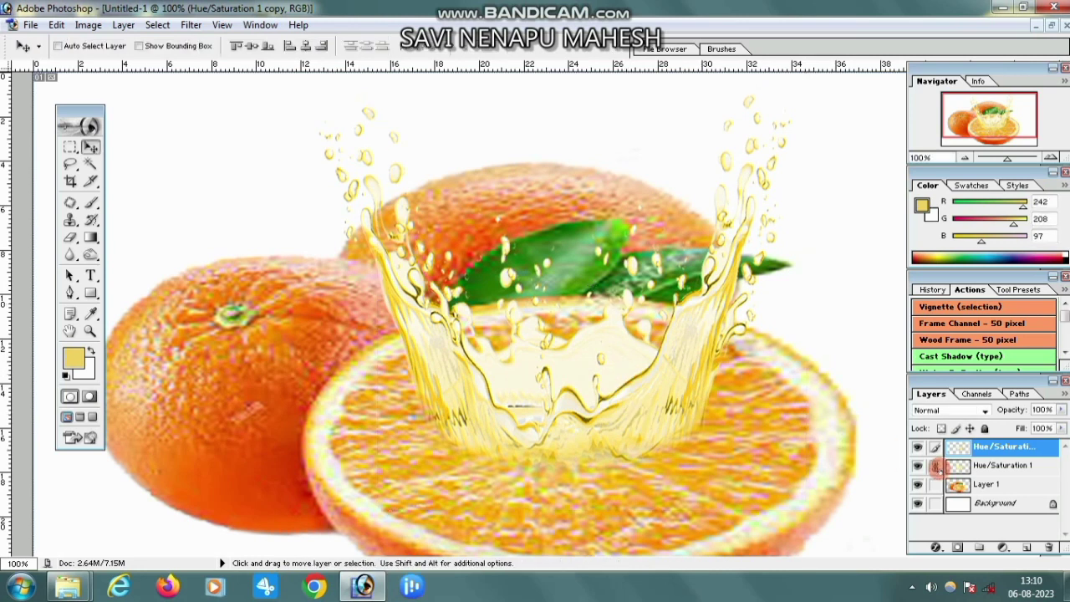
key(ctrl+e)
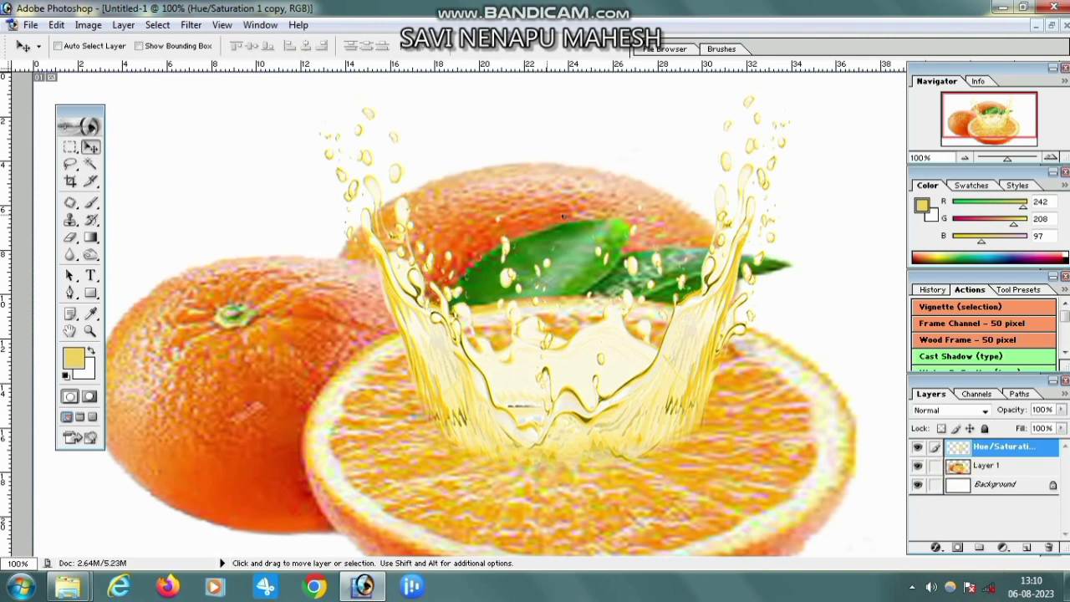
right_click(465, 358)
click(502, 363)
mouse_move(466, 377)
mouse_down()
mouse_move(549, 351)
mouse_move(479, 383)
mouse_up()
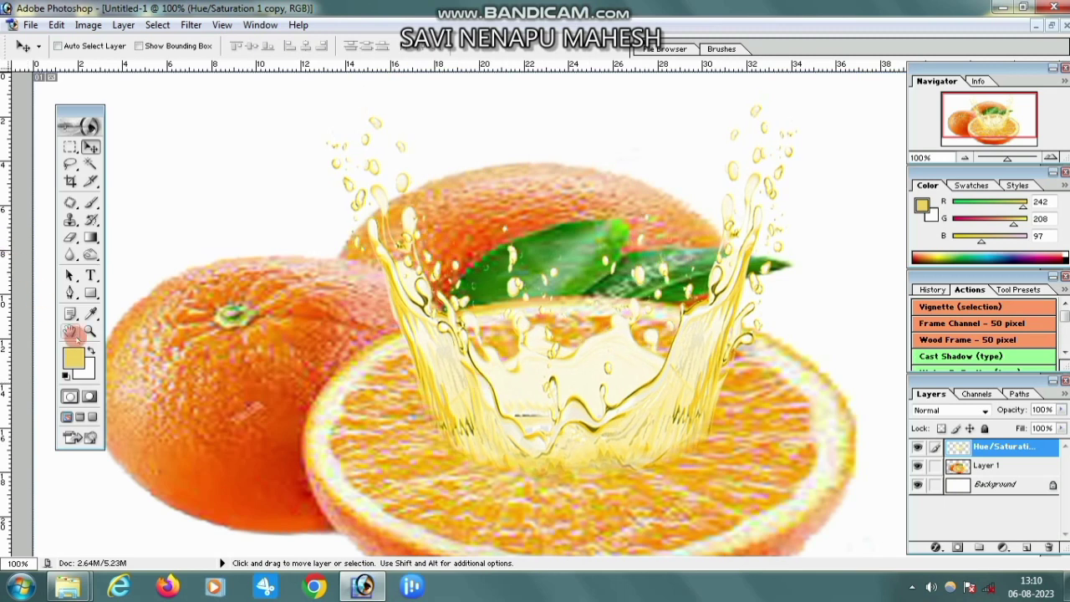
Zoom the view out to 66.7% and maximize the document window
click(91, 331)
click(74, 46)
click(790, 310)
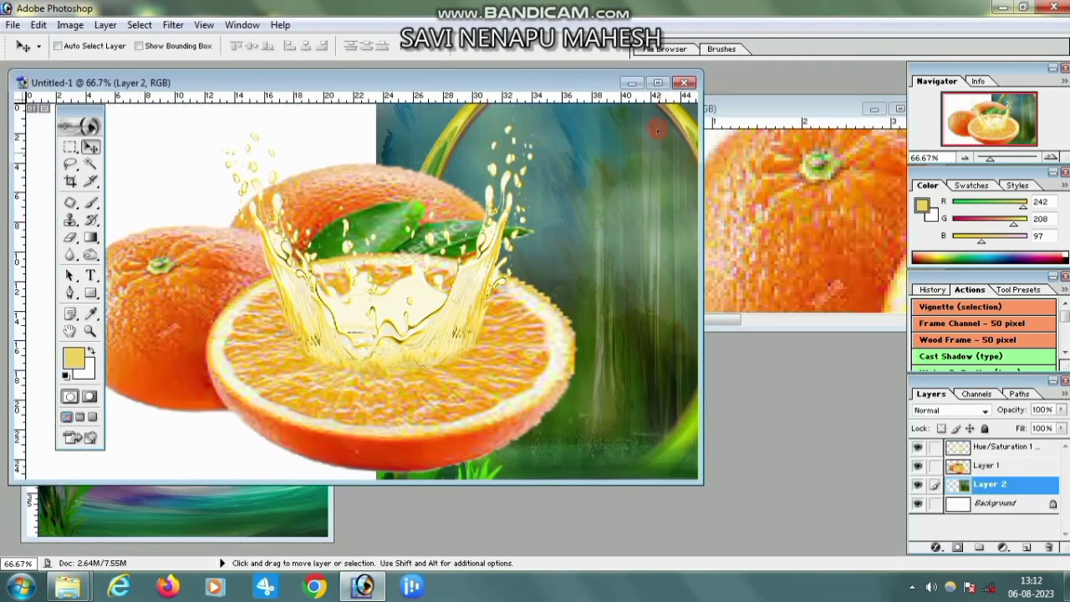
click(659, 83)
Move Layer 2 to the left edge and stretch it to fill the canvas width
mouse_move(681, 284)
mouse_down()
mouse_move(328, 265)
mouse_move(340, 161)
mouse_up()
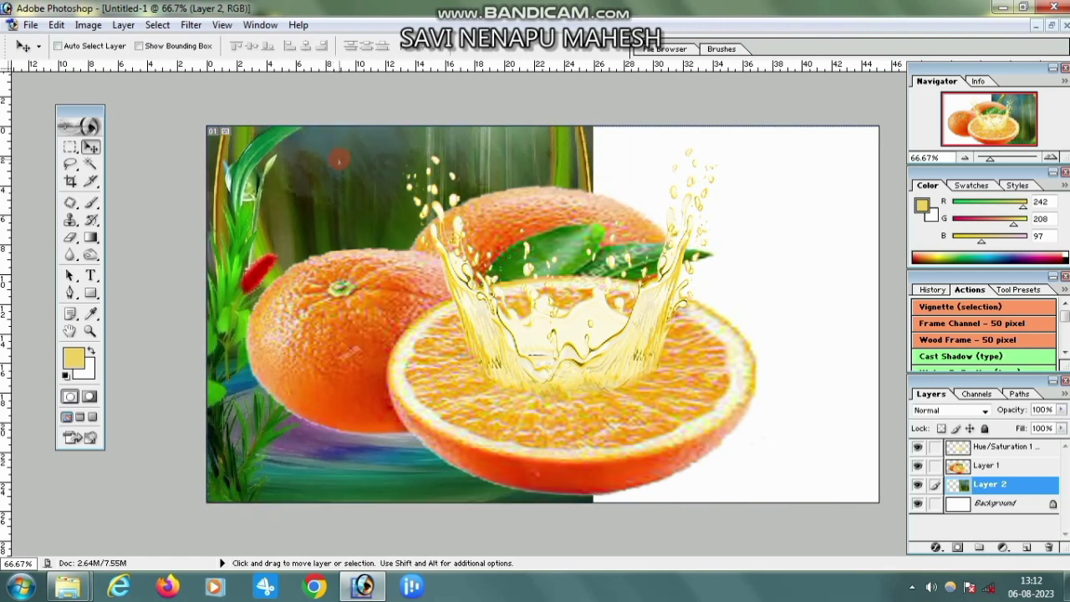
key(ctrl+t)
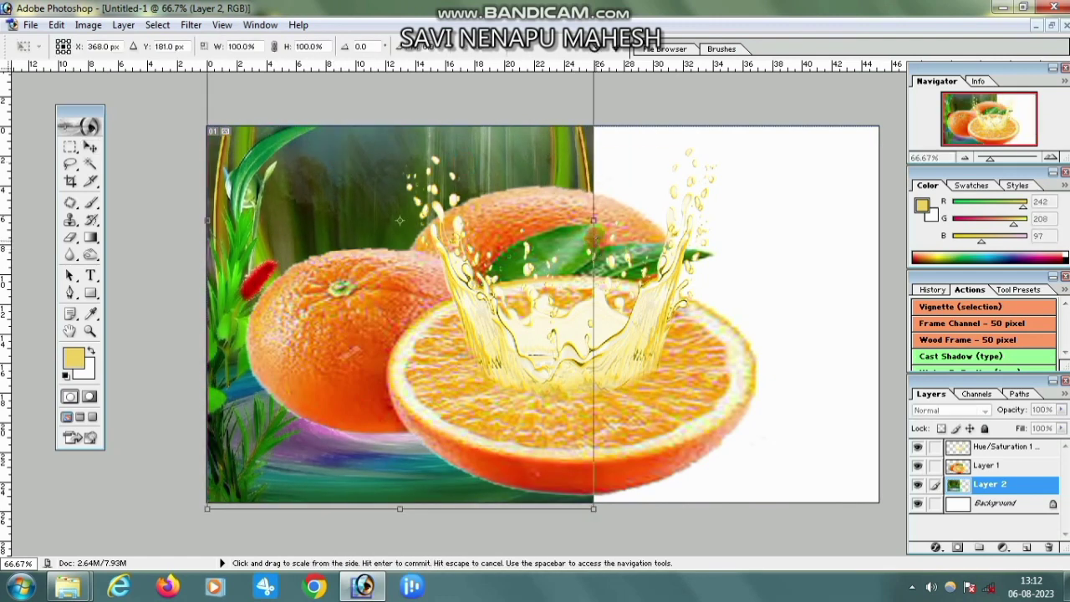
drag(593, 220, 883, 246)
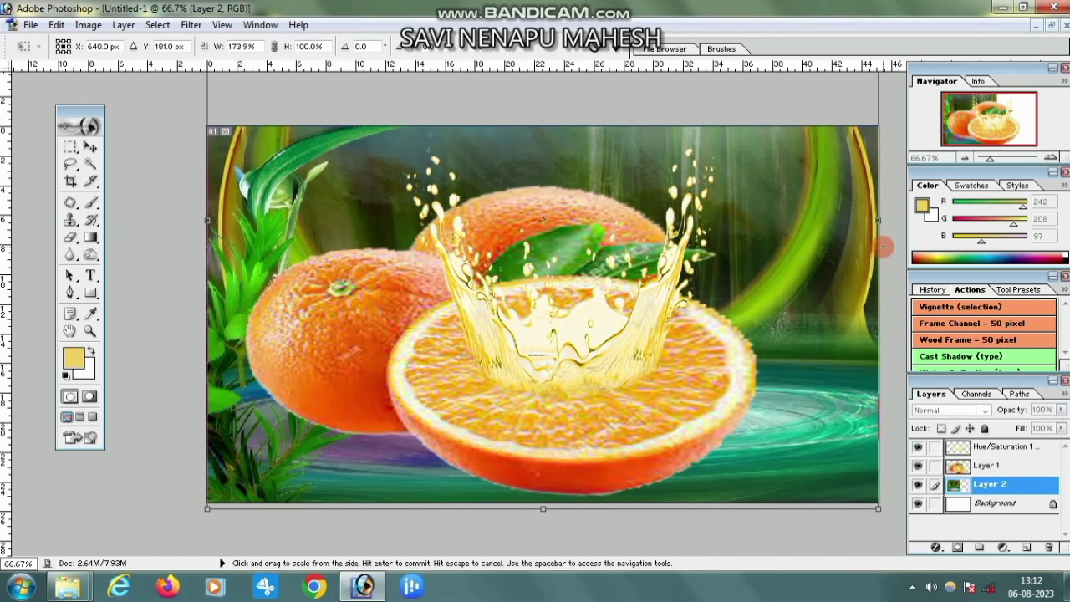
key(Return)
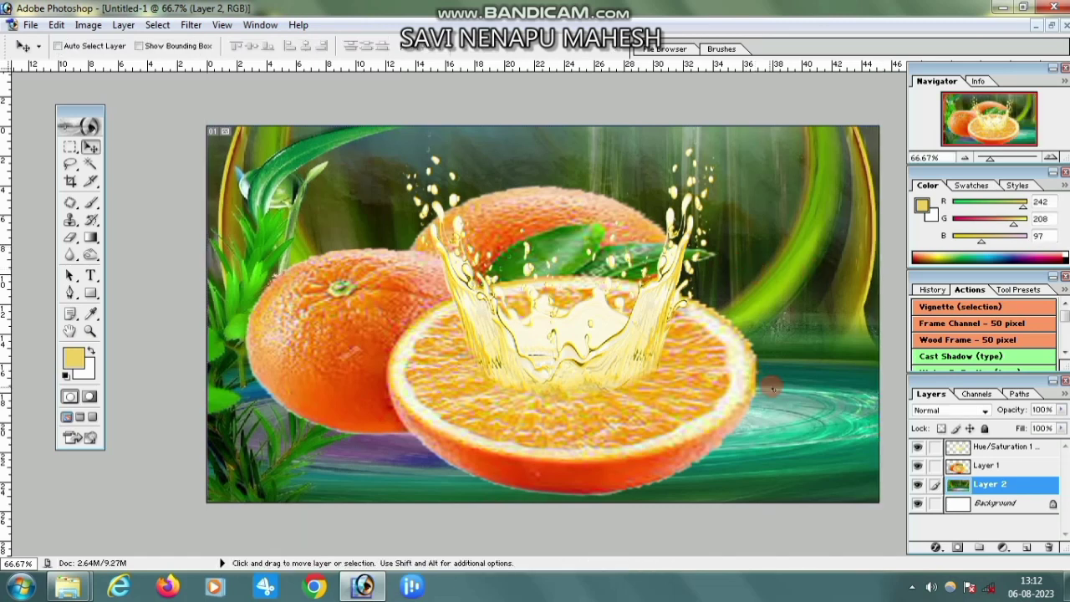
right_click(786, 270)
click(806, 268)
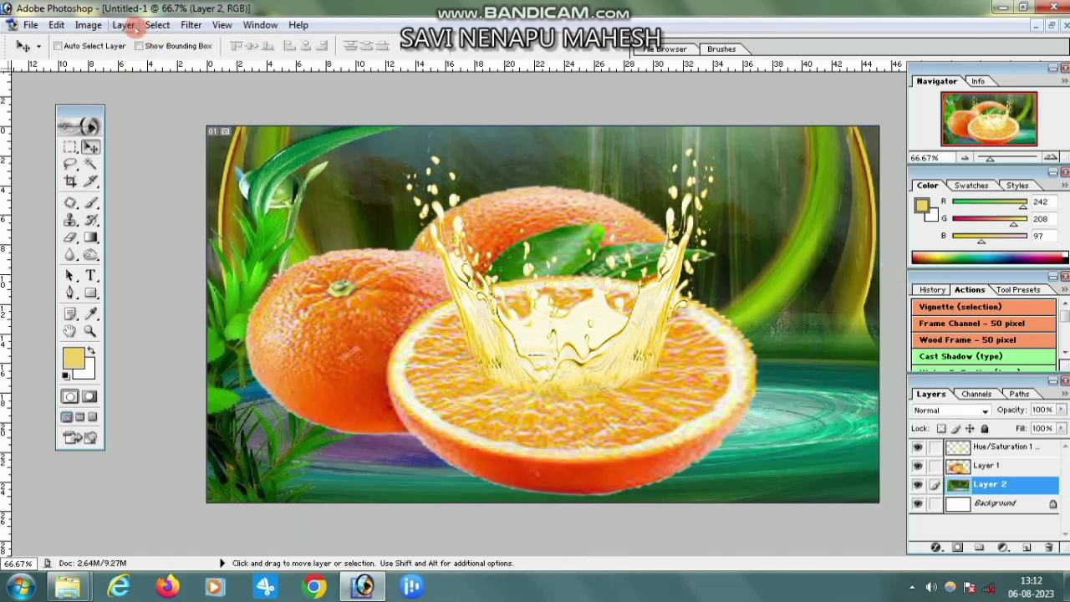
Apply a Gaussian Blur of about 50 pixels radius to the green Layer 2 backdrop
click(191, 25)
mouse_move(214, 141)
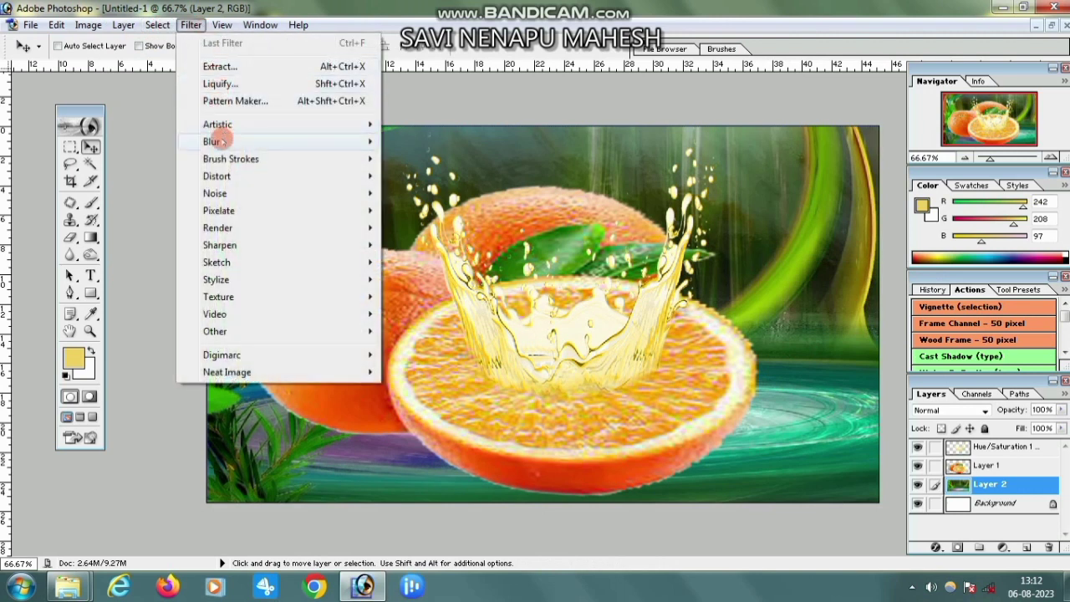
click(430, 177)
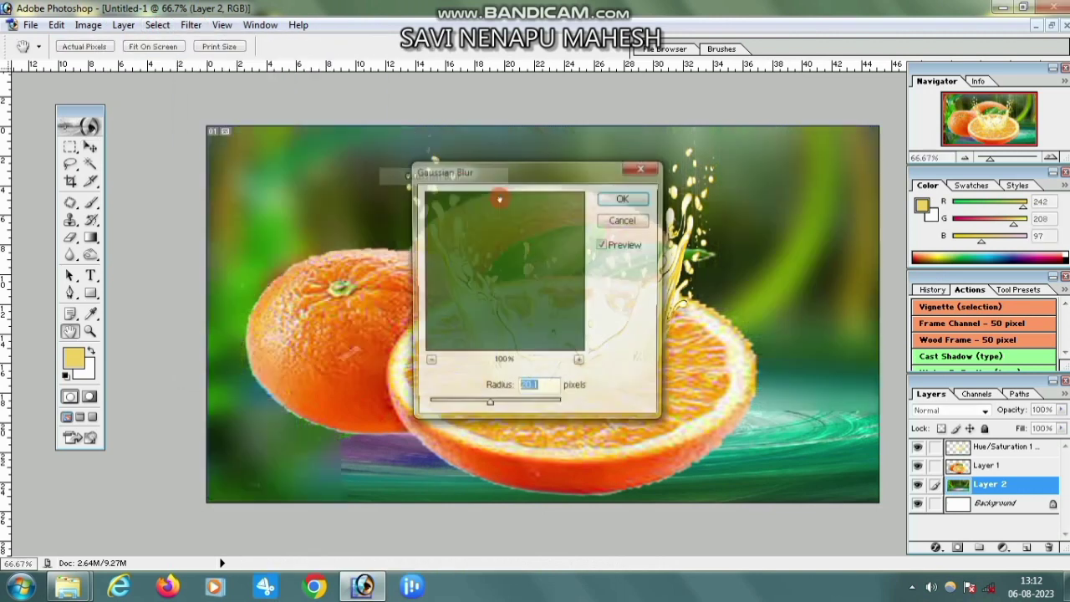
drag(544, 296, 323, 245)
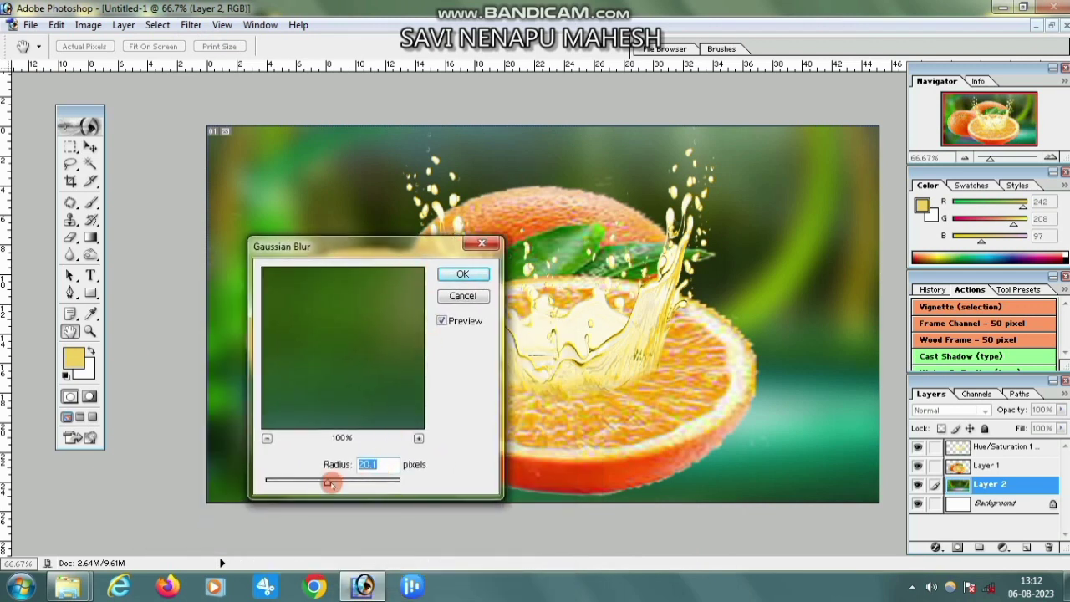
click(349, 482)
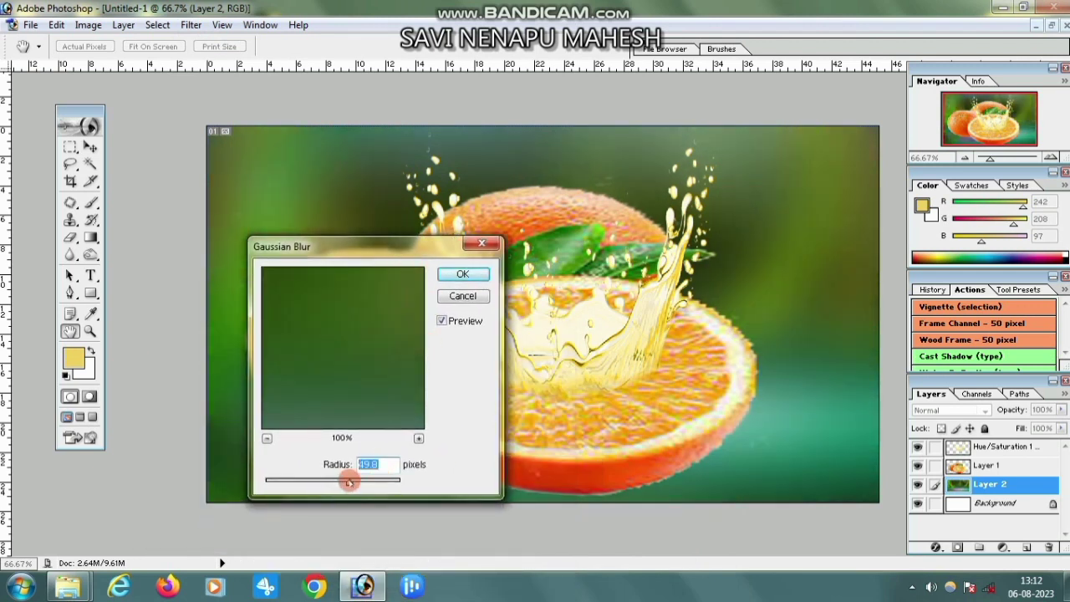
click(462, 275)
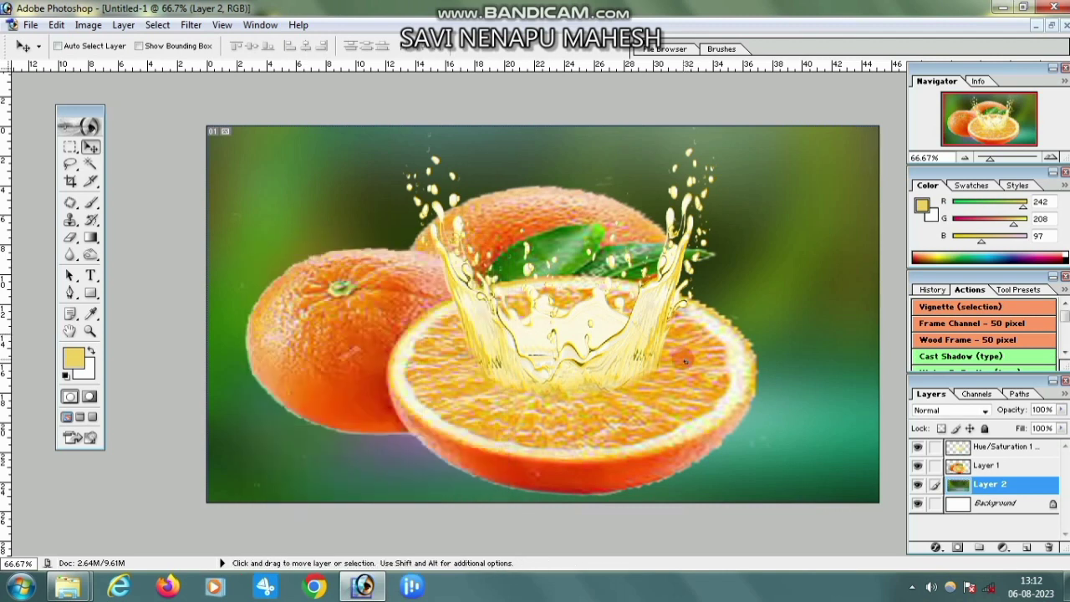
Zoom out to check the whole image, then return to 66.7%
ctrl+click(682, 358)
key(z)
alt+click(697, 370)
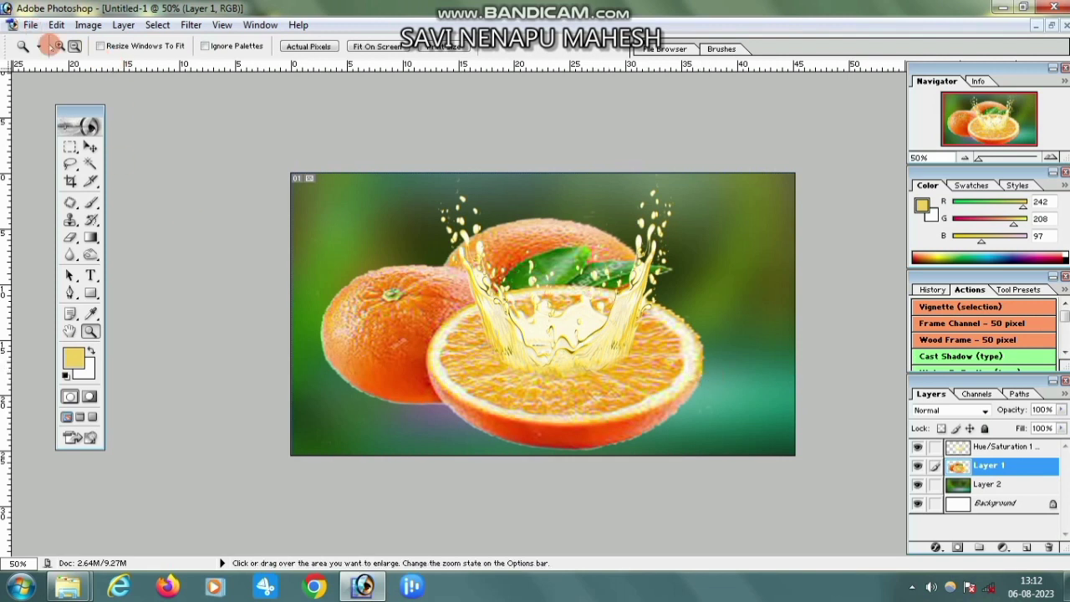
click(619, 339)
Save the image to the Desktop as Untitled-1.psd in Photoshop format
click(30, 25)
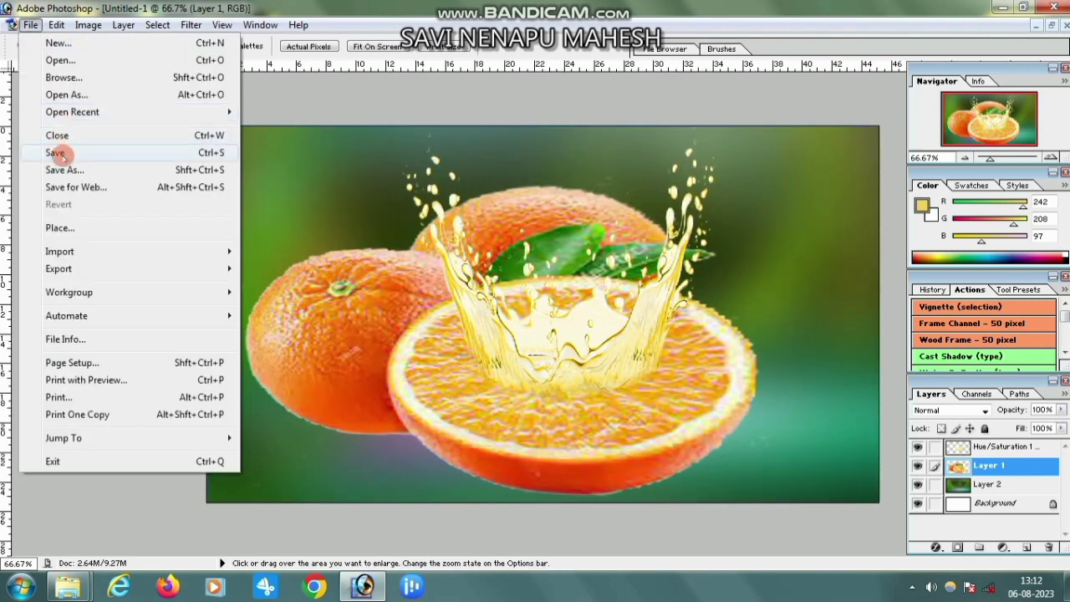
click(158, 171)
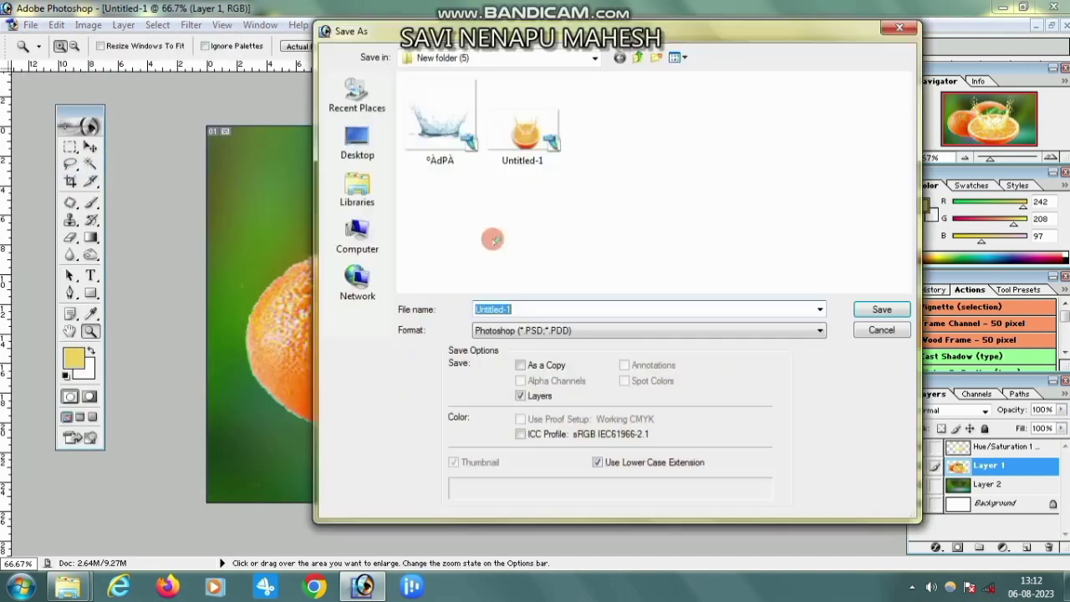
click(357, 141)
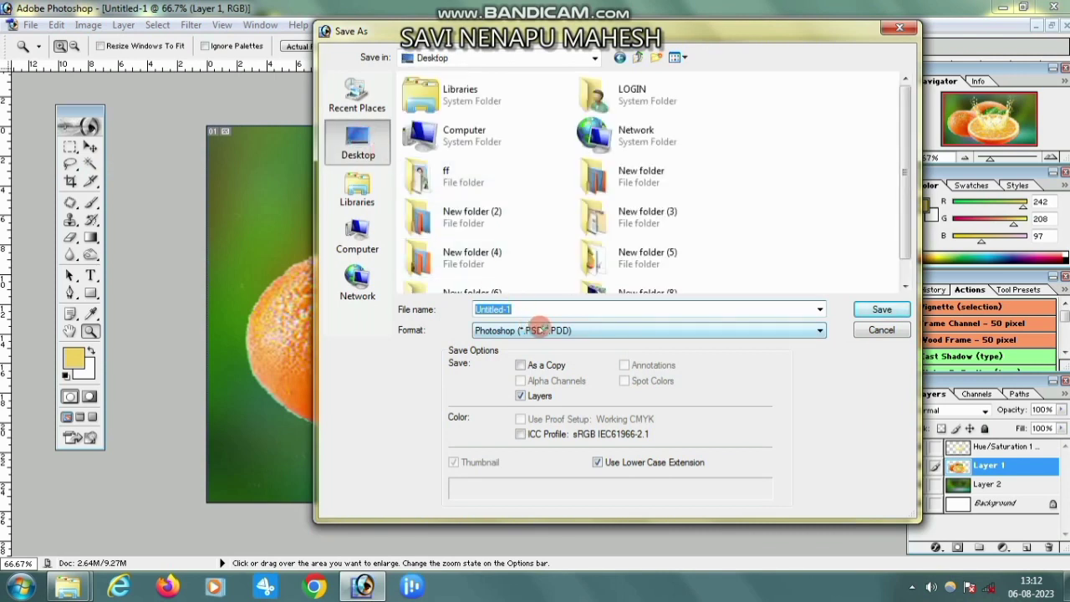
click(869, 309)
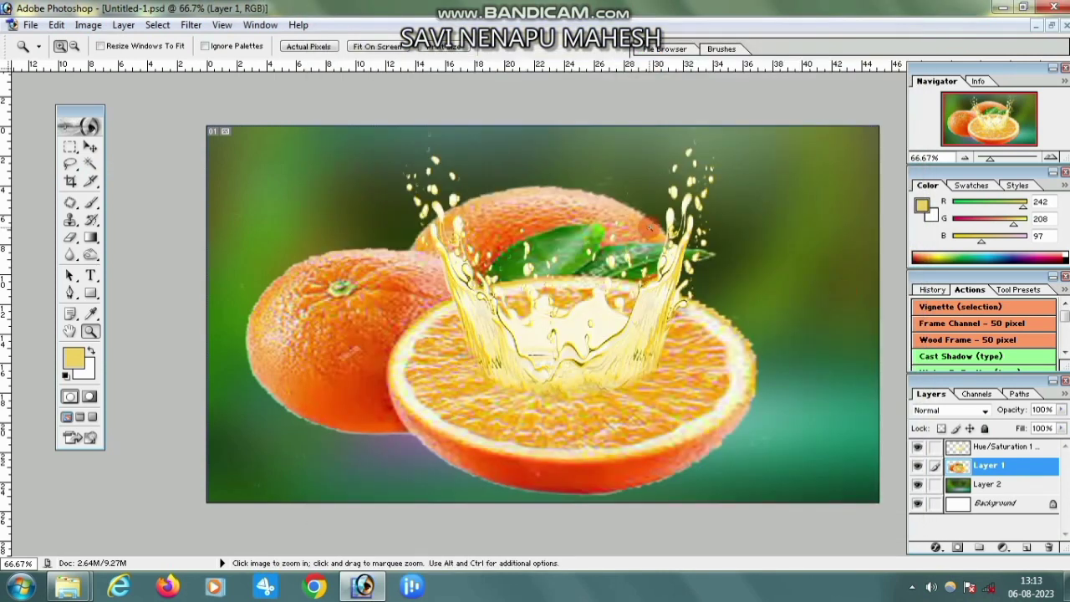